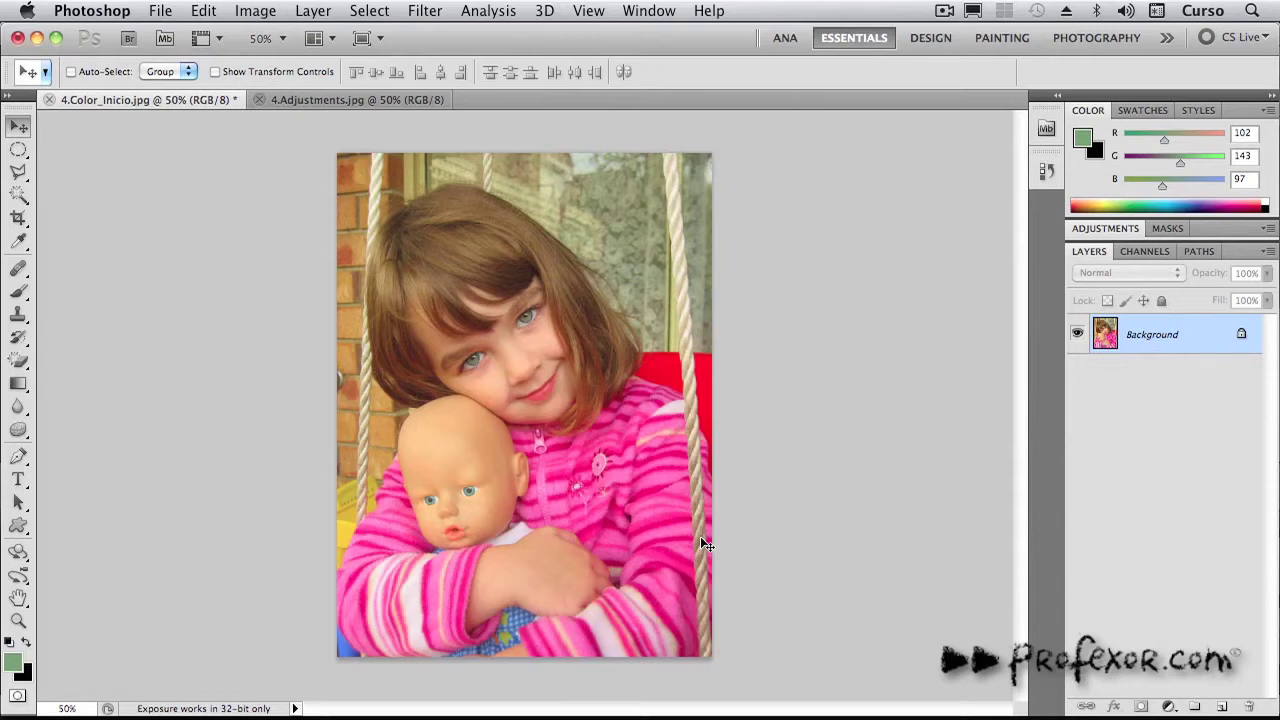
click(1106, 229)
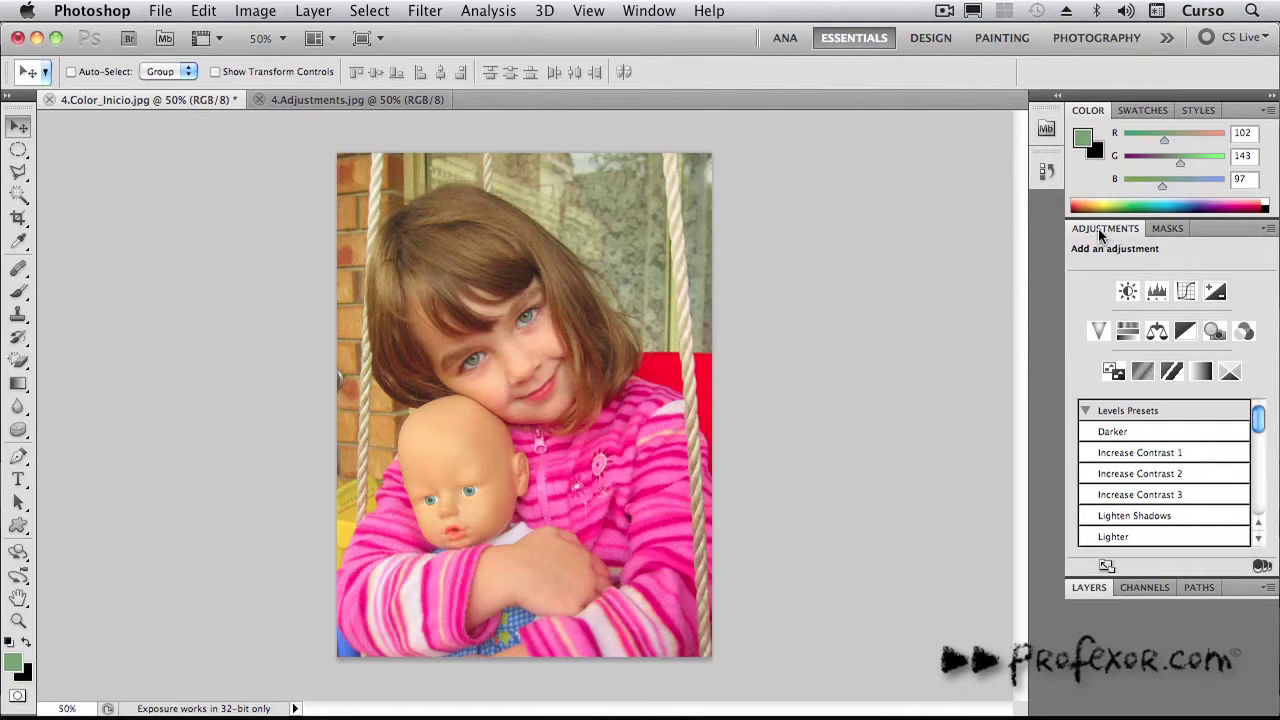
click(1090, 588)
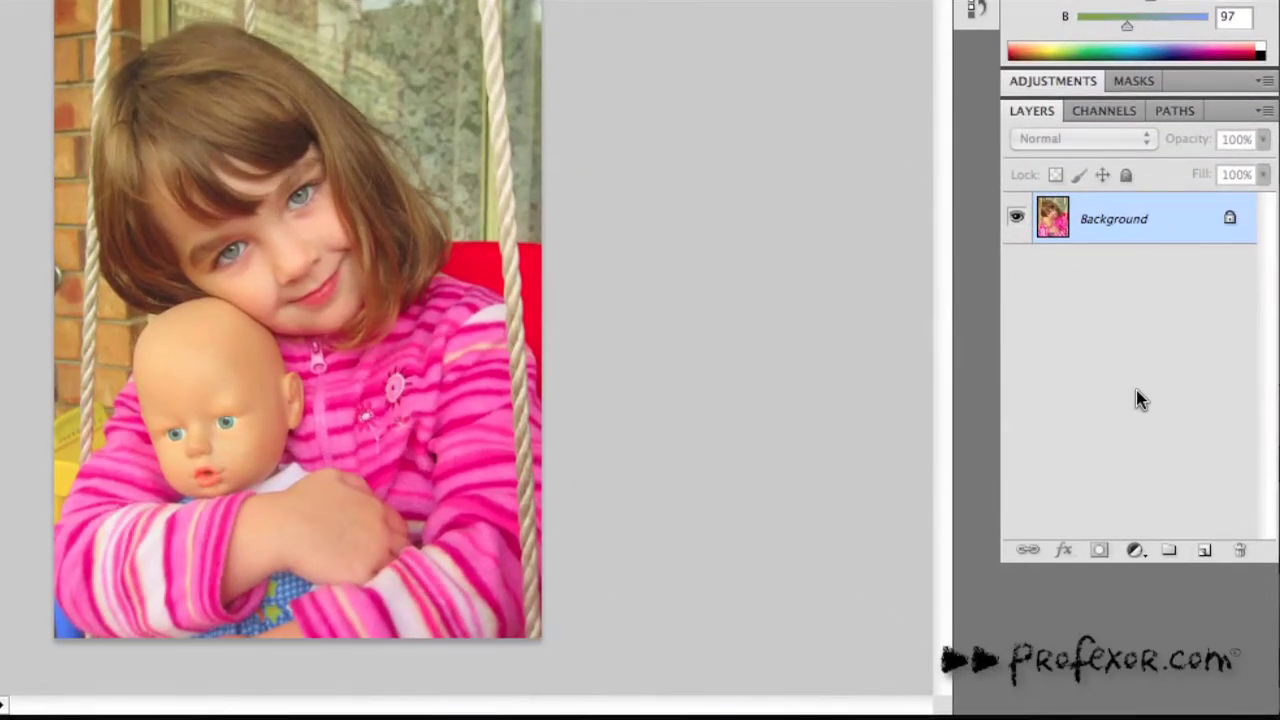
click(1135, 552)
mouse_move(1140, 693)
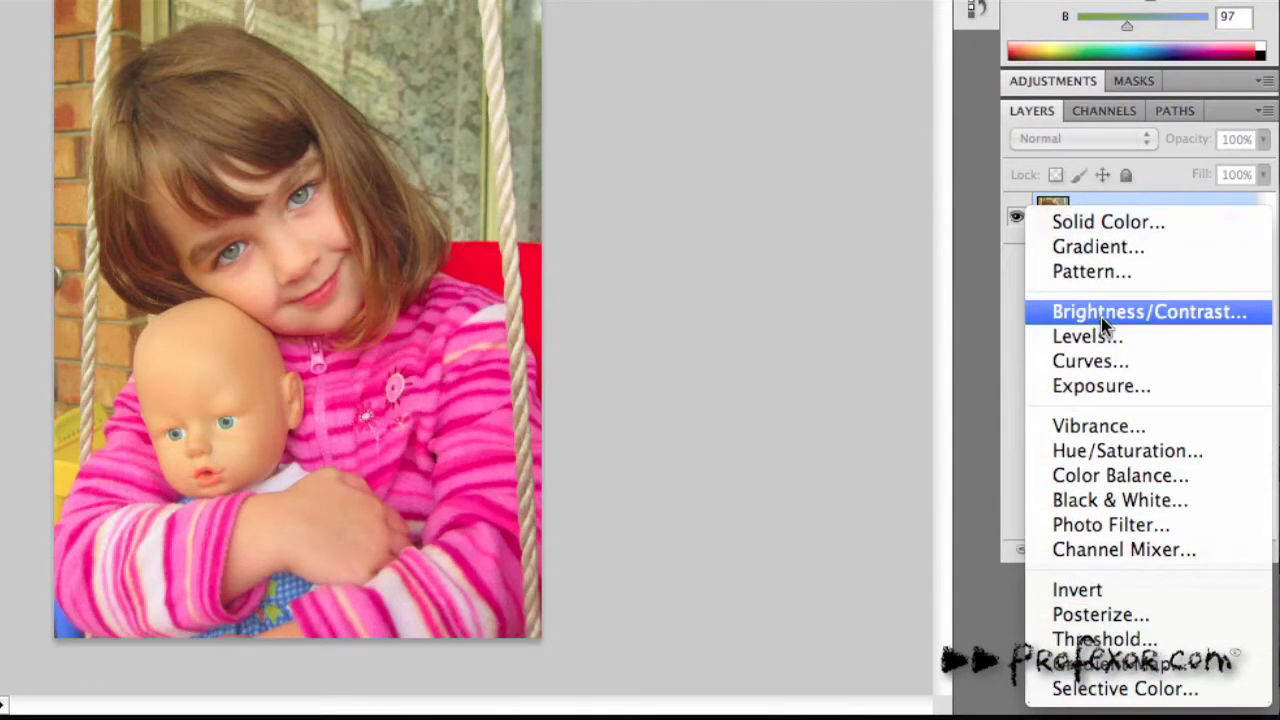
click(893, 586)
- Float the Adjustments panel beside the photo and browse its Levels and Curves presets, leaving the Levels group expanded
click(1052, 81)
drag(1048, 82, 667, 31)
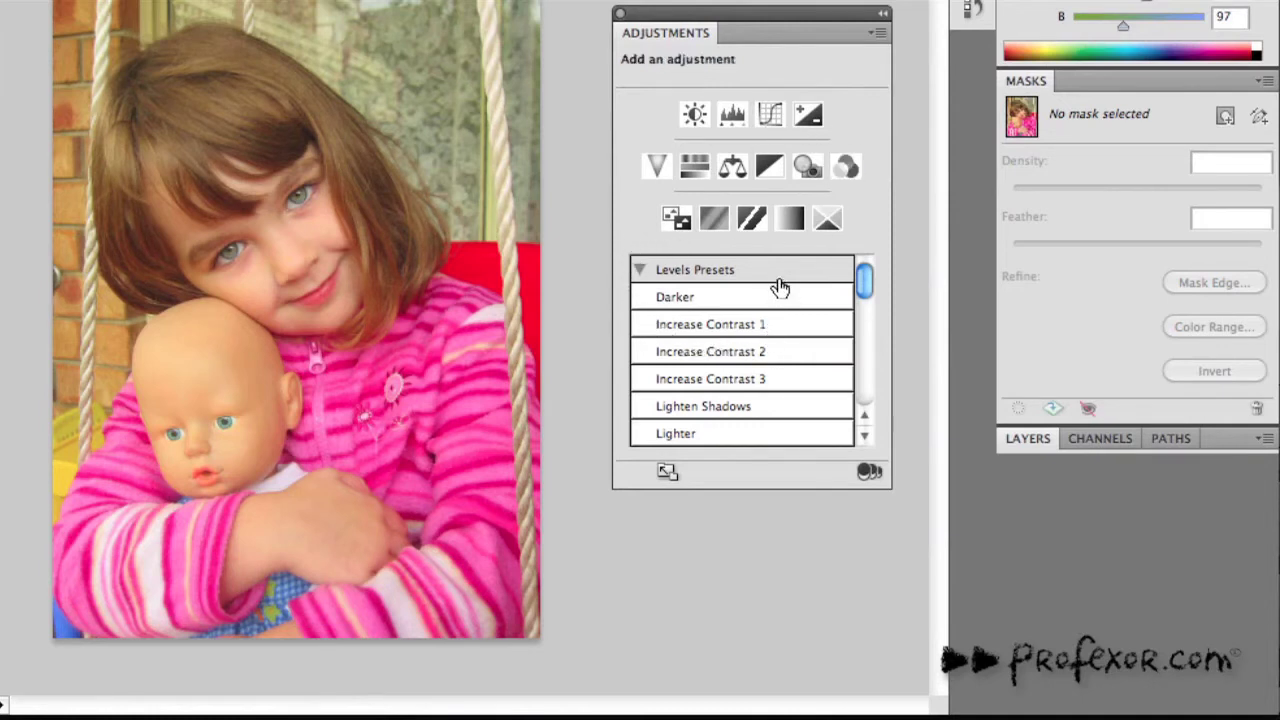
click(639, 272)
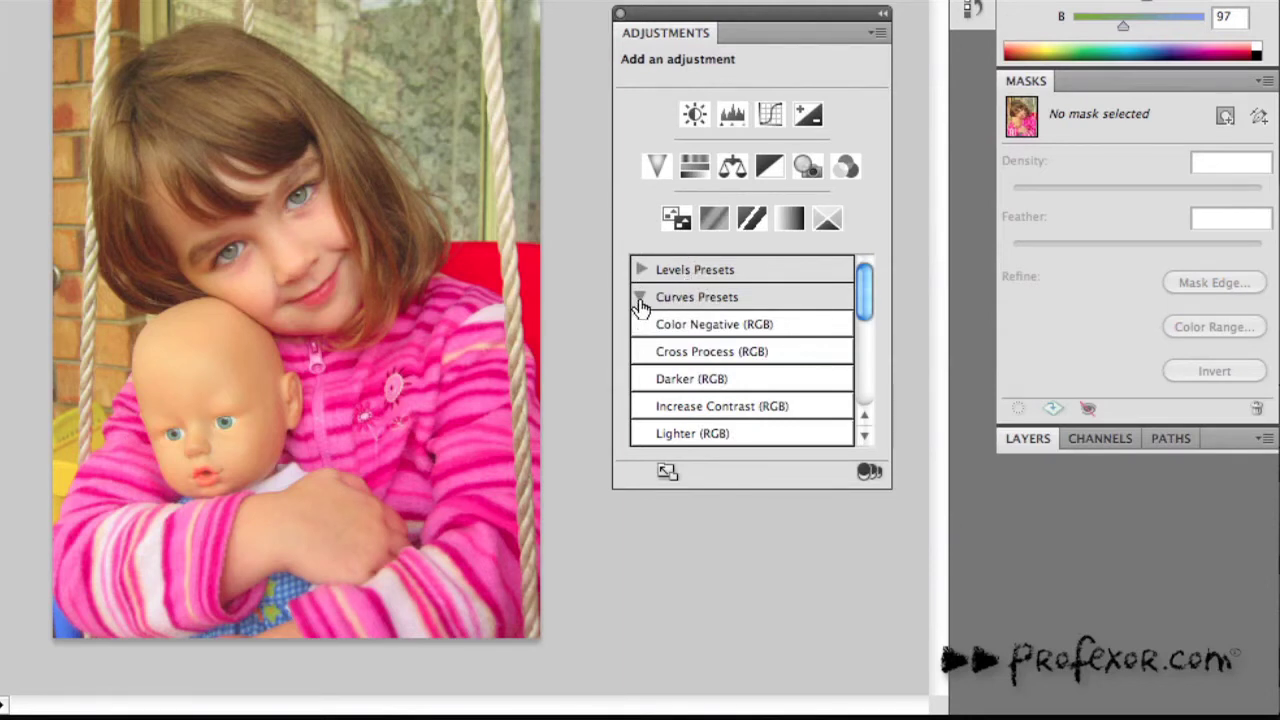
click(641, 298)
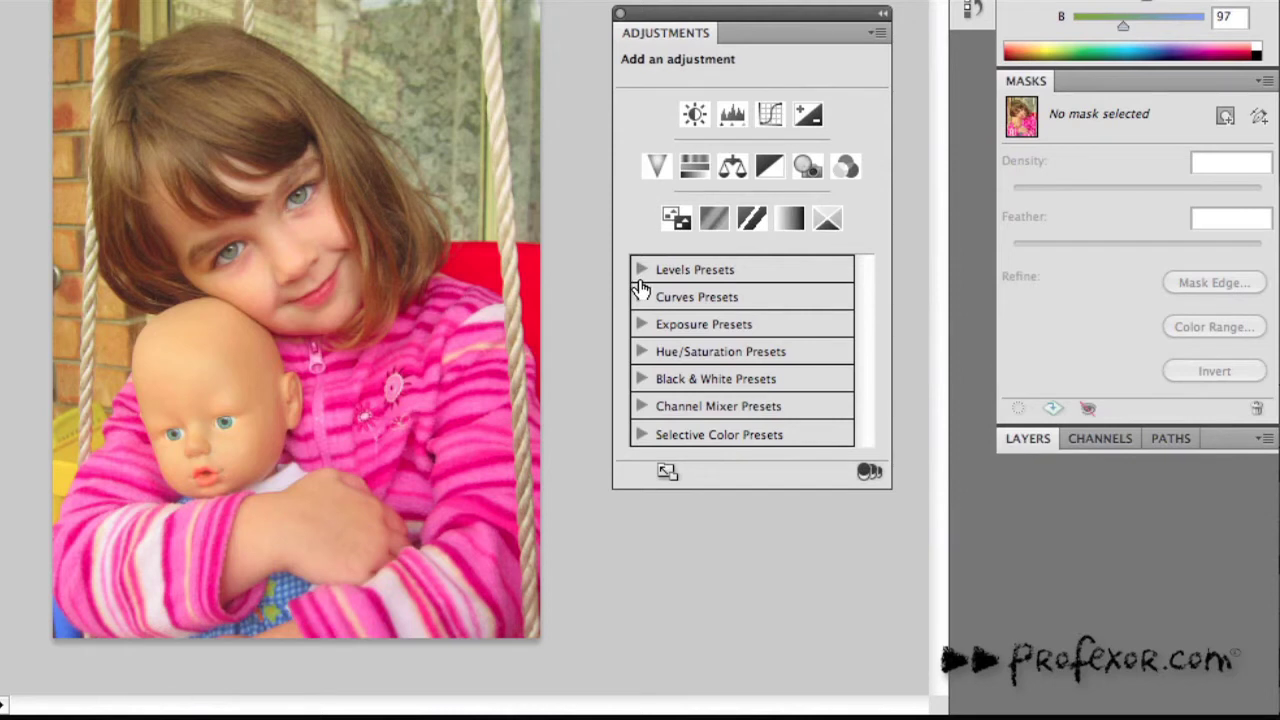
click(639, 271)
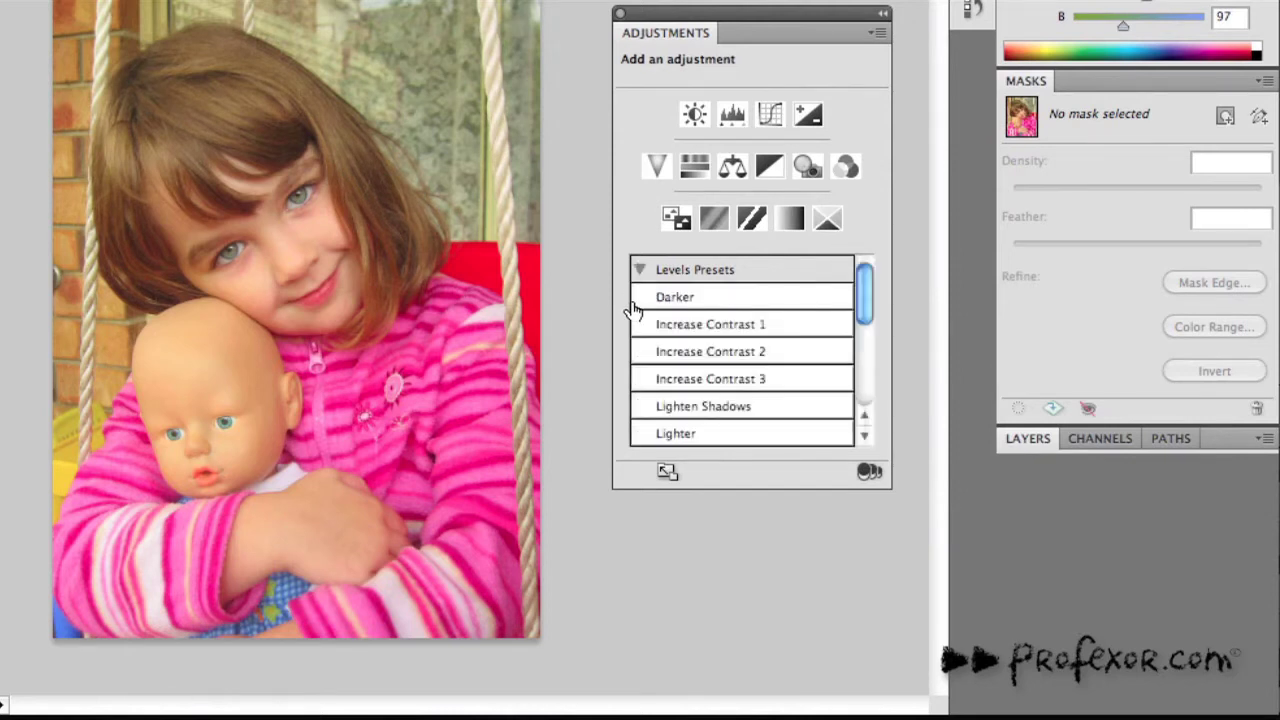
- Add a Levels adjustment layer with the Increase Contrast 2 preset and show the full layer stack
click(720, 352)
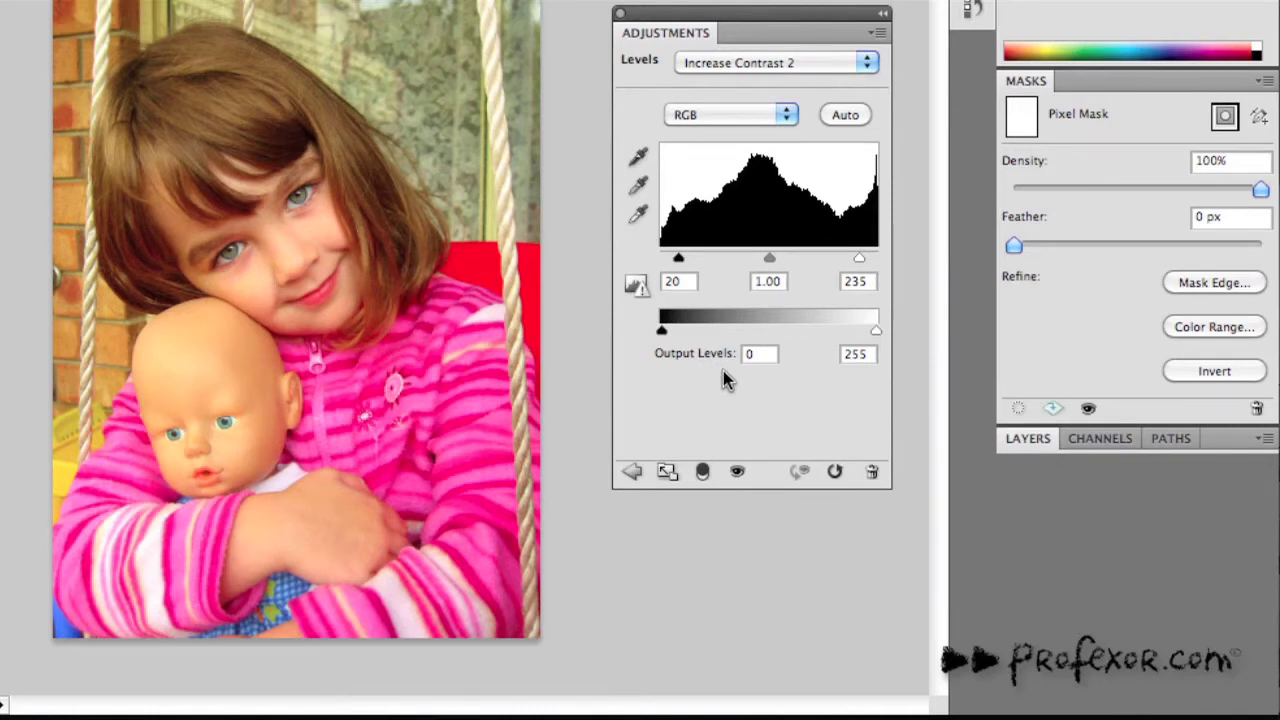
click(1030, 440)
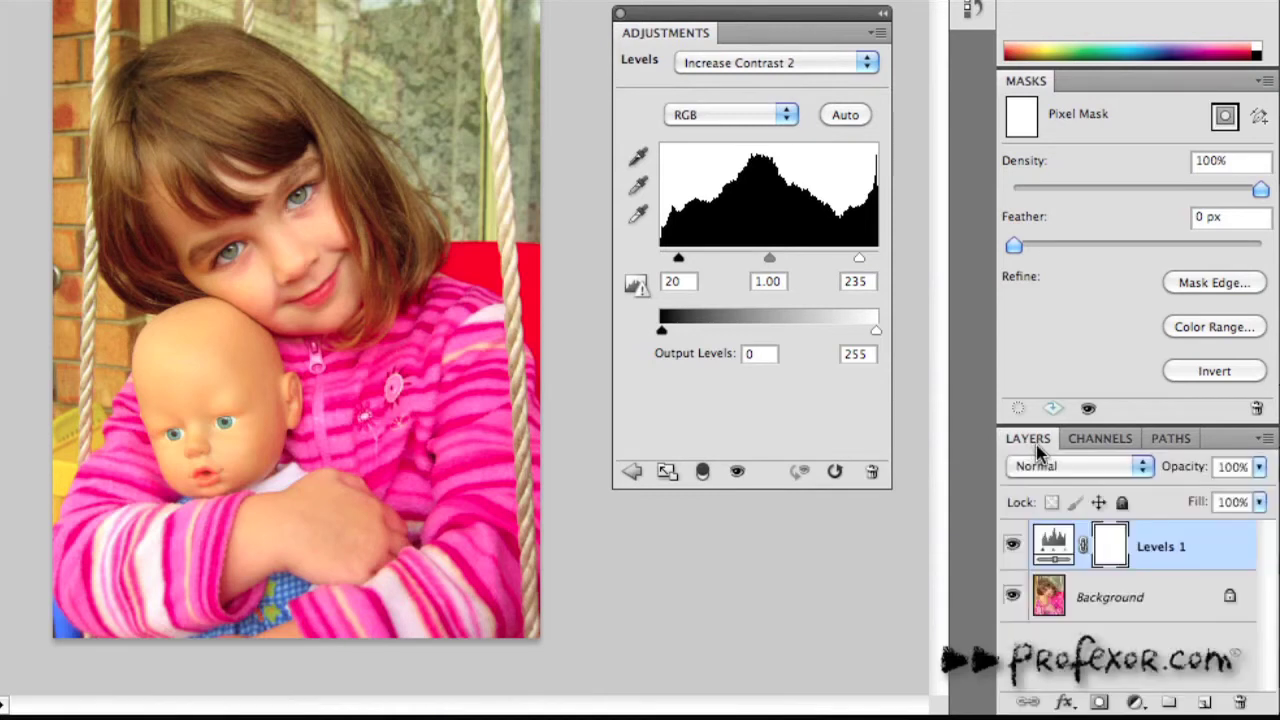
click(1031, 81)
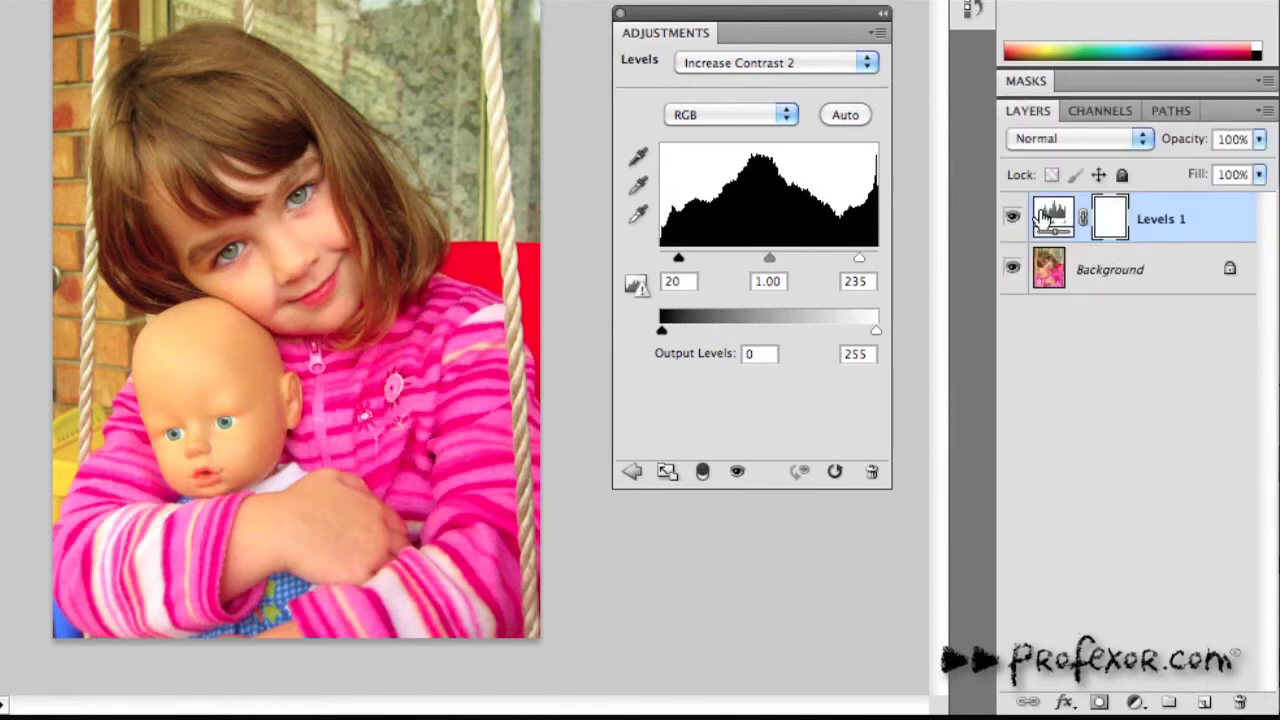
- Toggle the Levels layer's visibility to compare with the original photo, and delete the layer
click(1013, 220)
click(1013, 222)
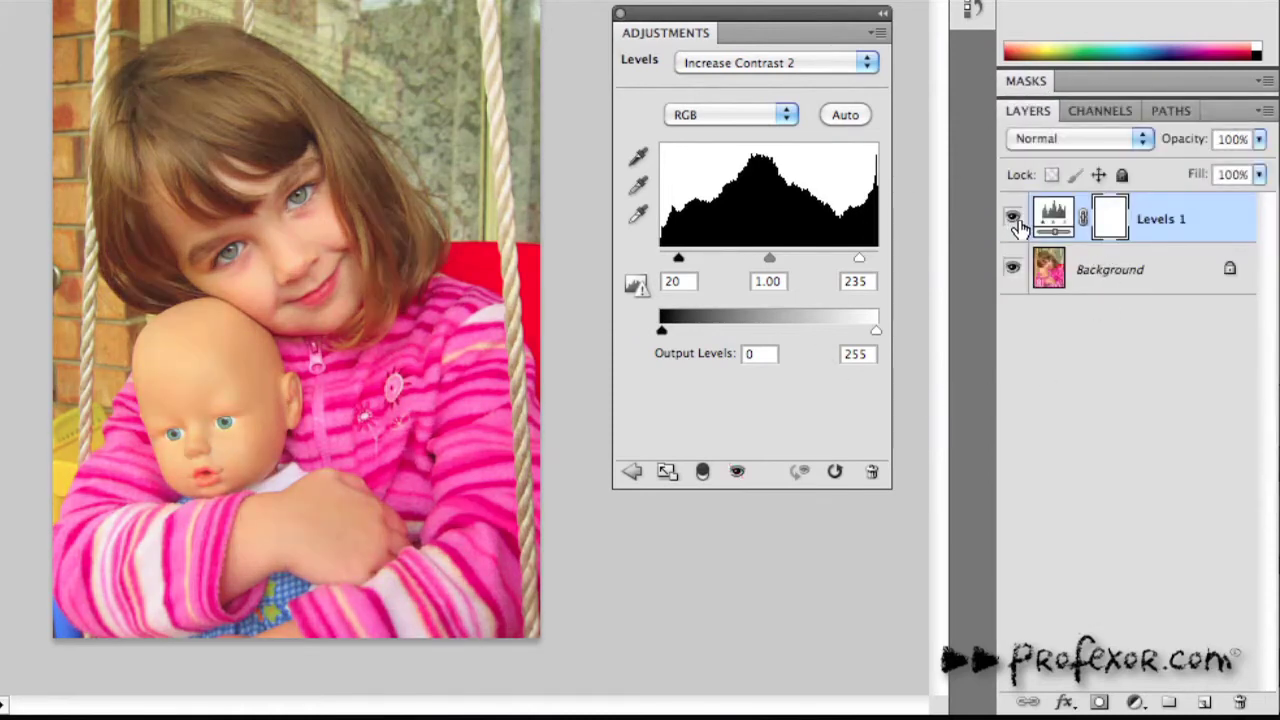
click(1013, 219)
click(1013, 219)
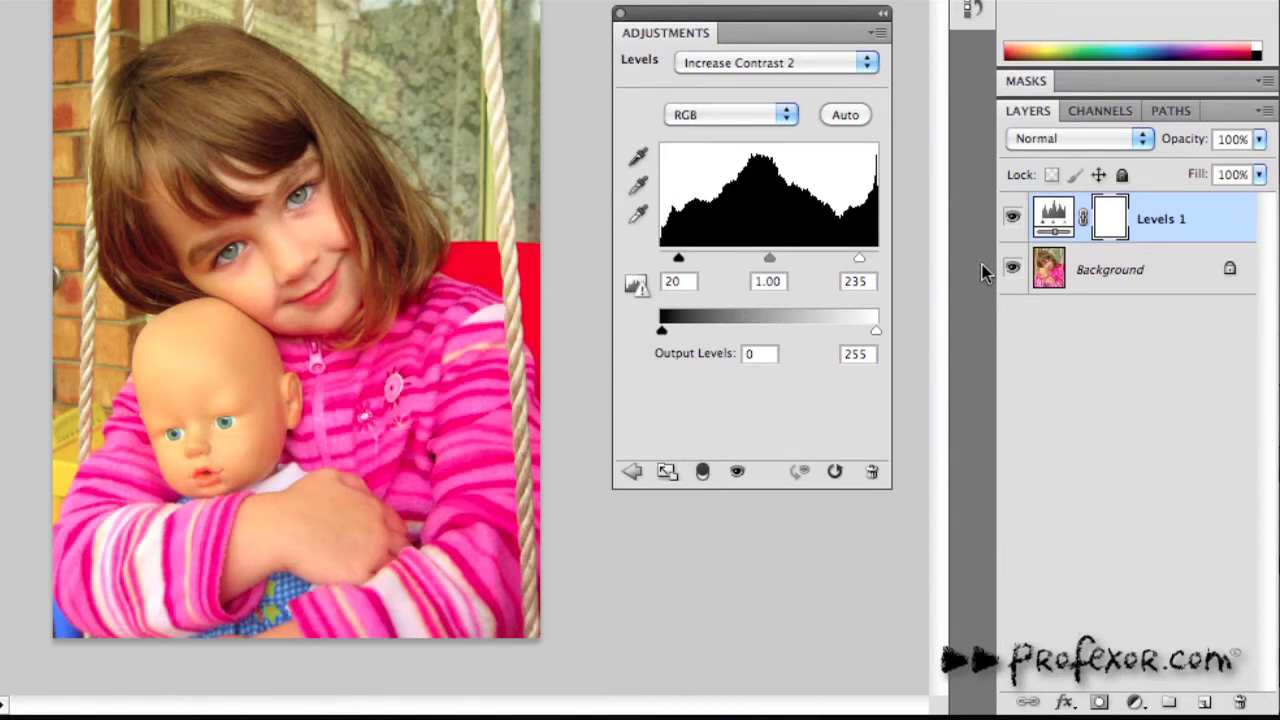
click(871, 474)
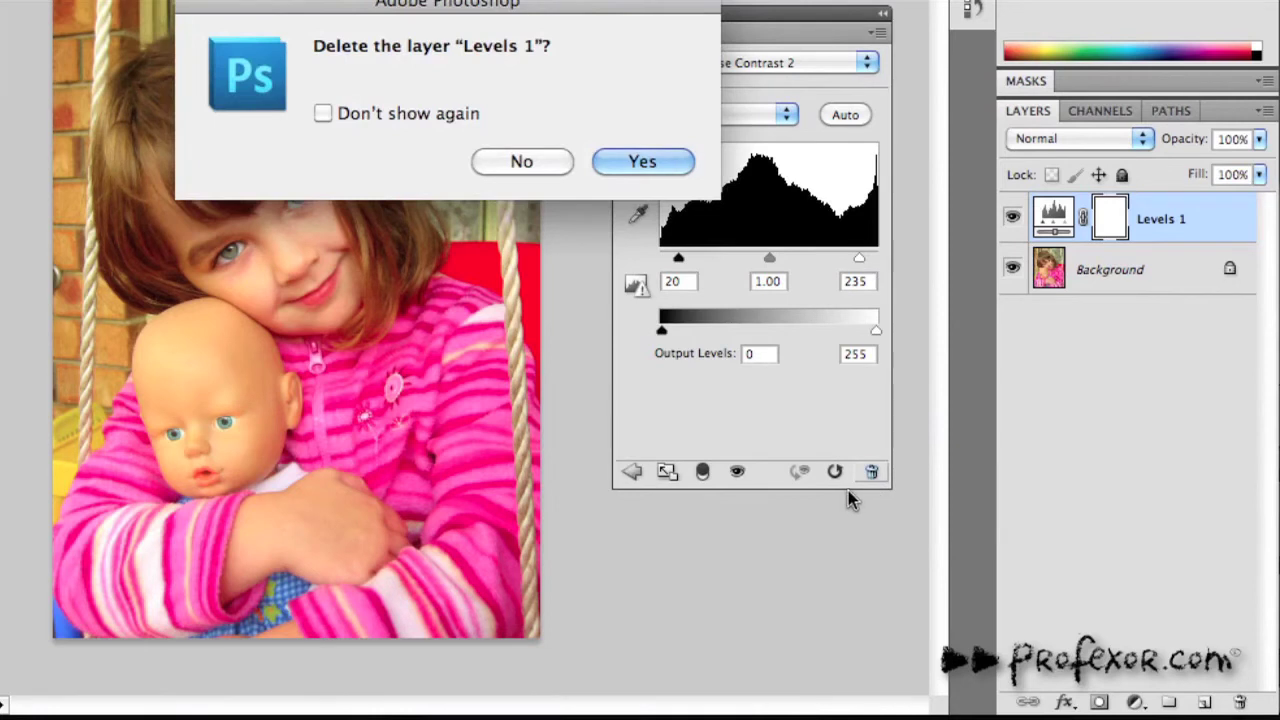
click(657, 160)
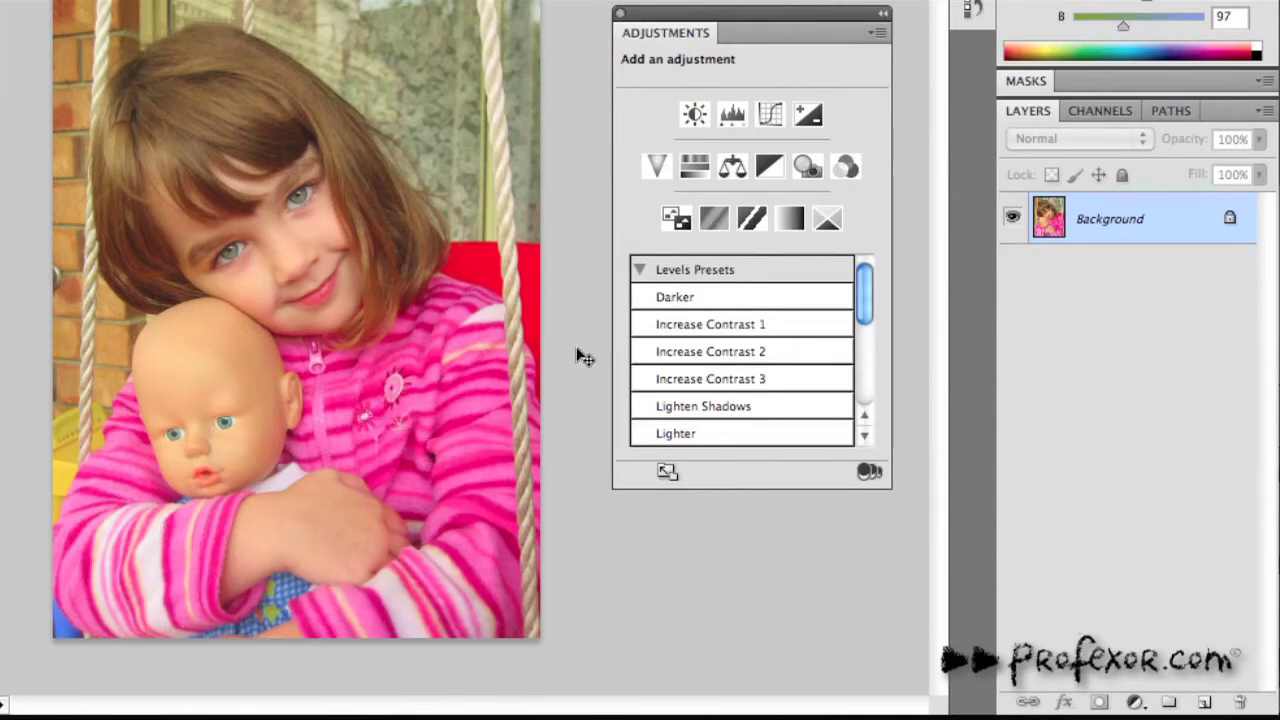
- Add a Curves adjustment layer and raise the RGB curve's midpoint to input 130, output 145
click(770, 116)
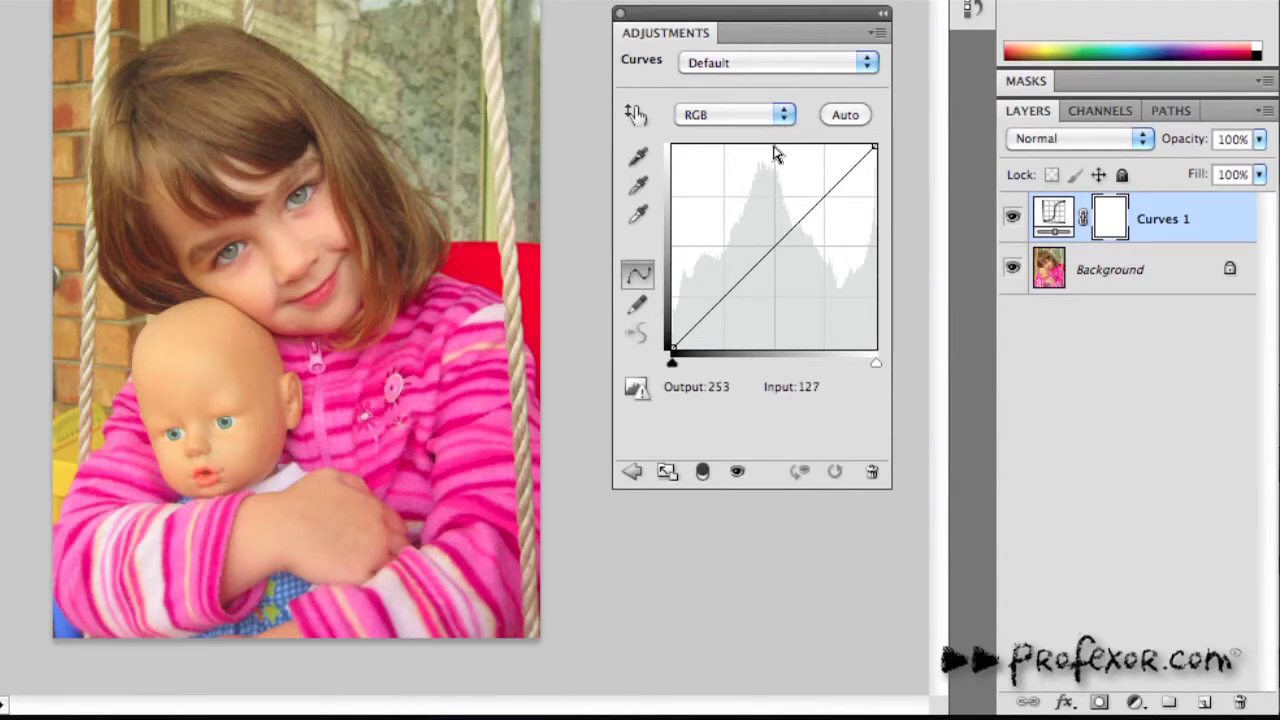
click(773, 235)
mouse_move(773, 235)
mouse_down()
mouse_move(772, 247)
mouse_move(776, 233)
mouse_up()
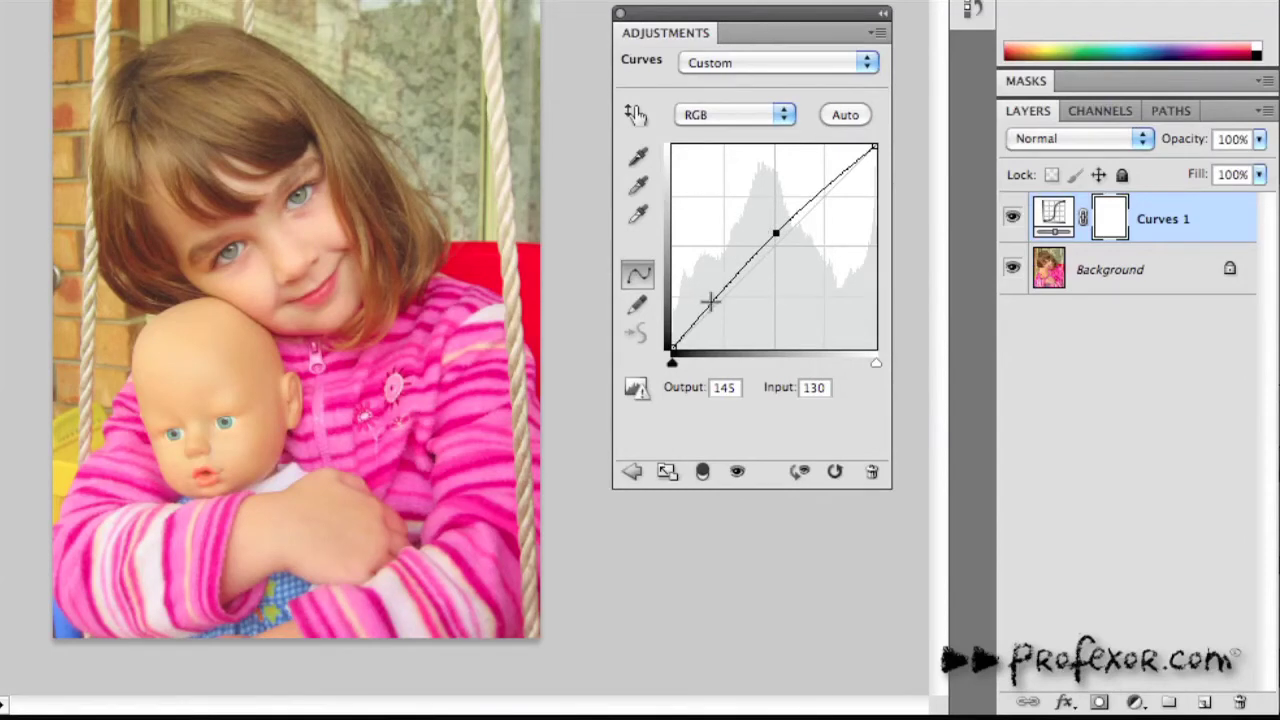
- Toggle the Curves layer's visibility to compare before and after, and delete the layer
click(1013, 220)
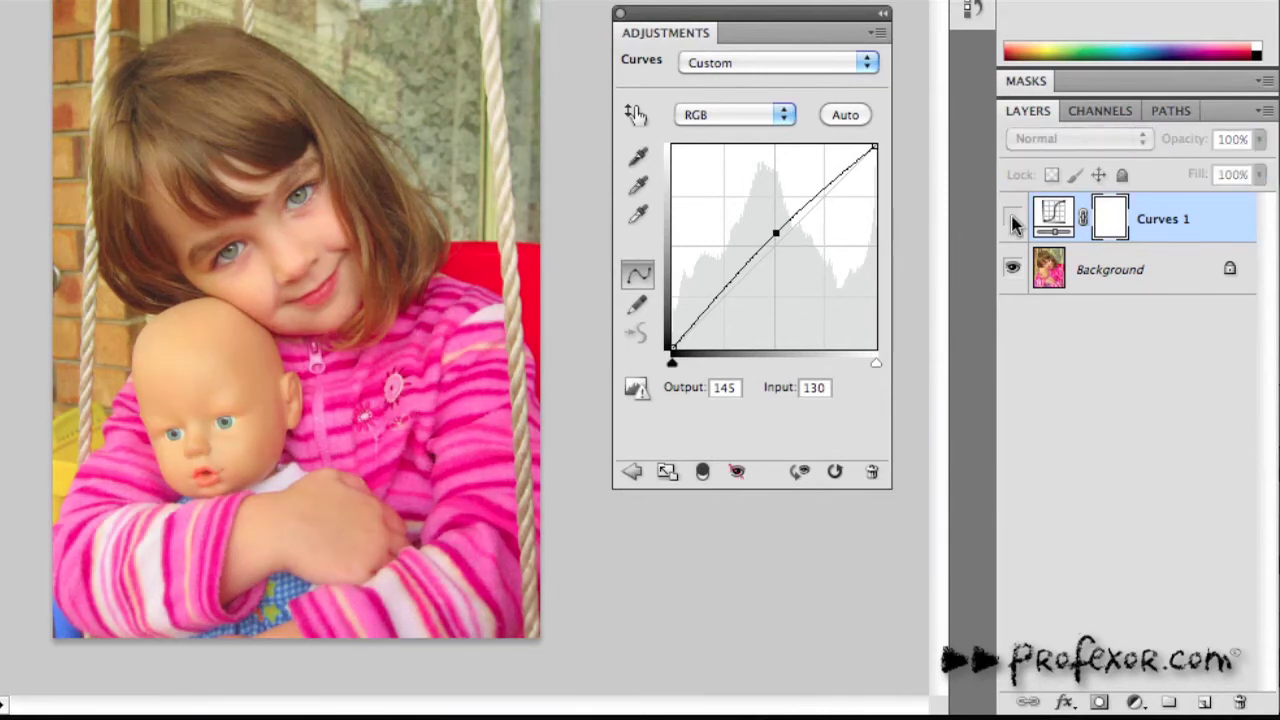
click(1012, 220)
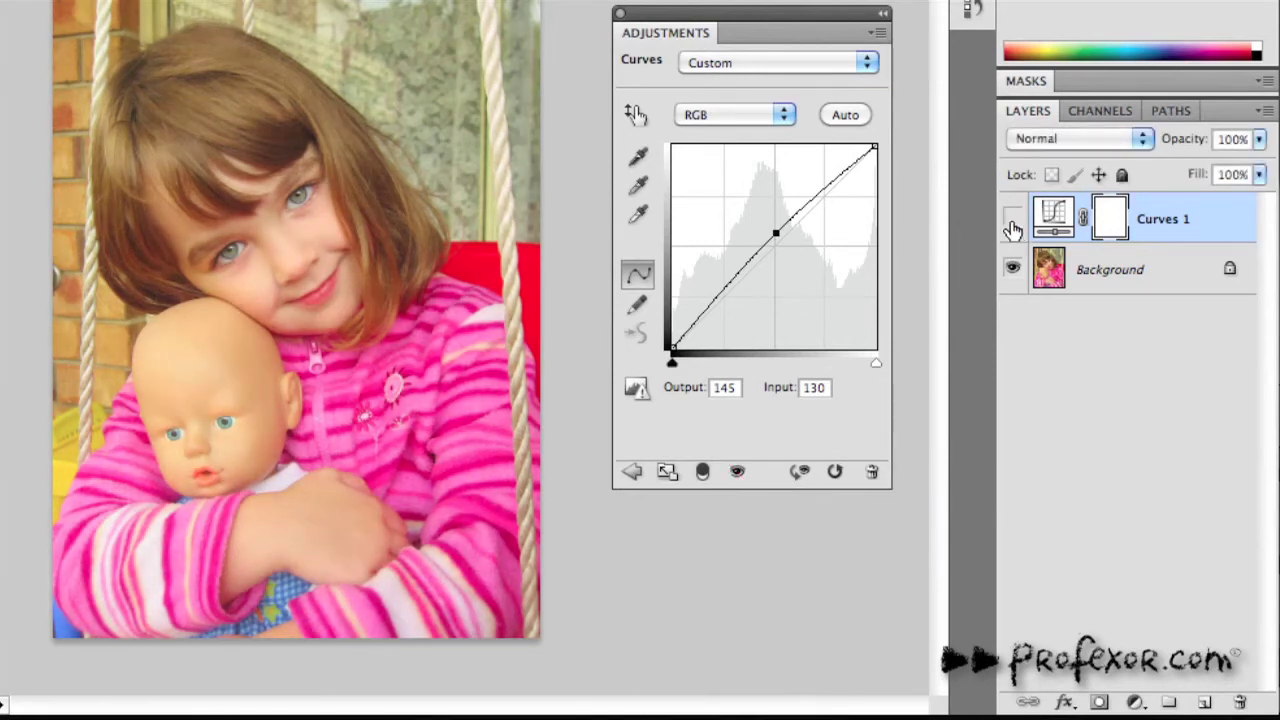
click(1013, 219)
click(1013, 220)
click(1013, 221)
click(1013, 222)
click(872, 475)
click(665, 163)
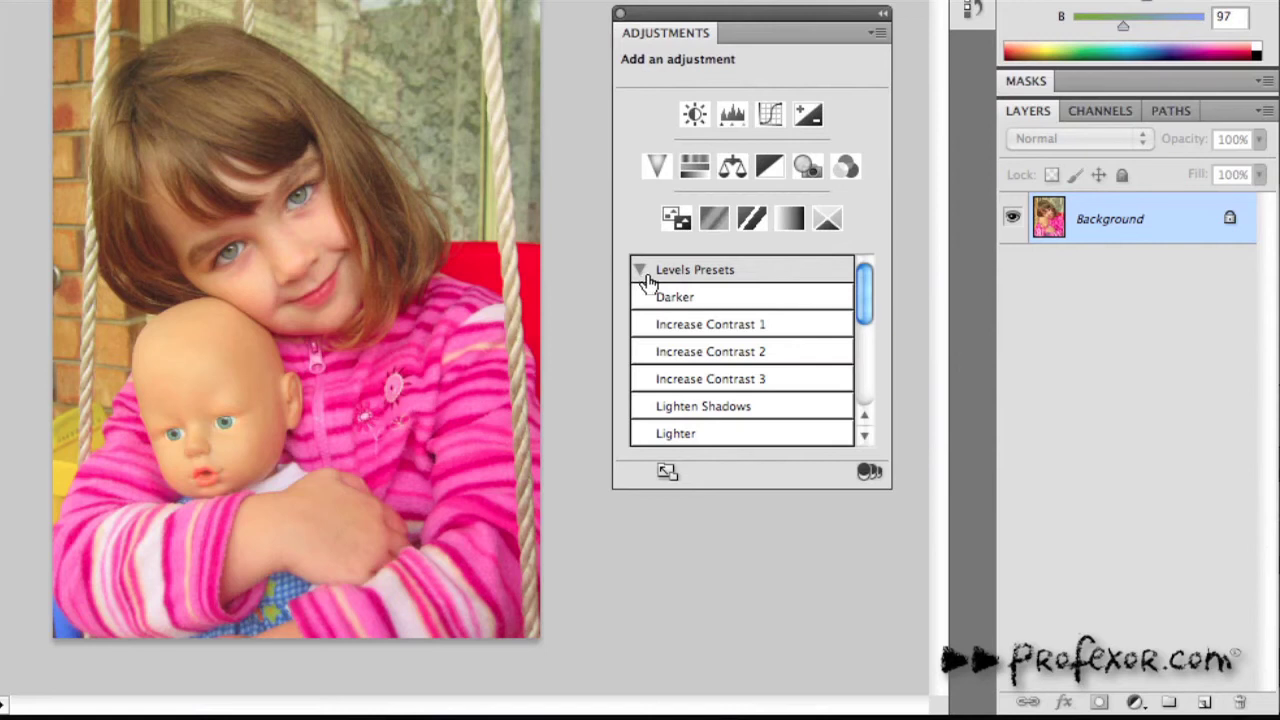
- Add a Hue/Saturation adjustment layer with Saturation -20 and compare the photo with and without it
click(695, 170)
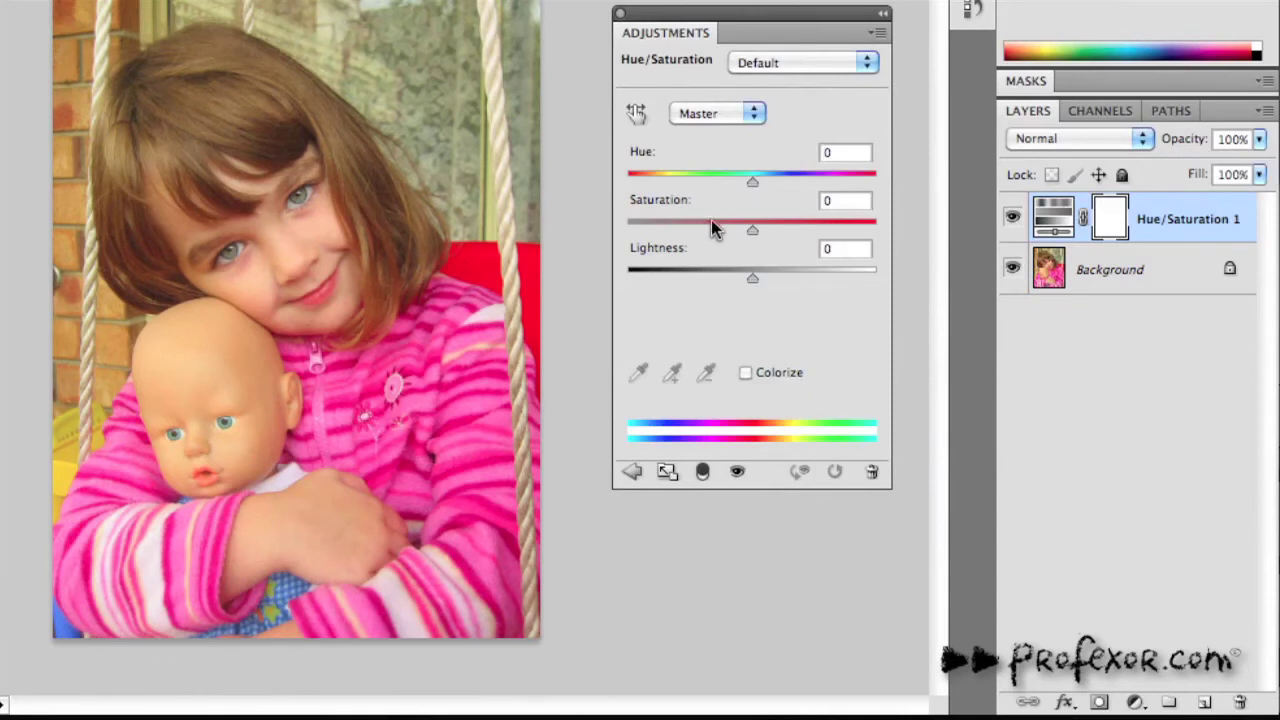
double_click(829, 199)
text(-20)
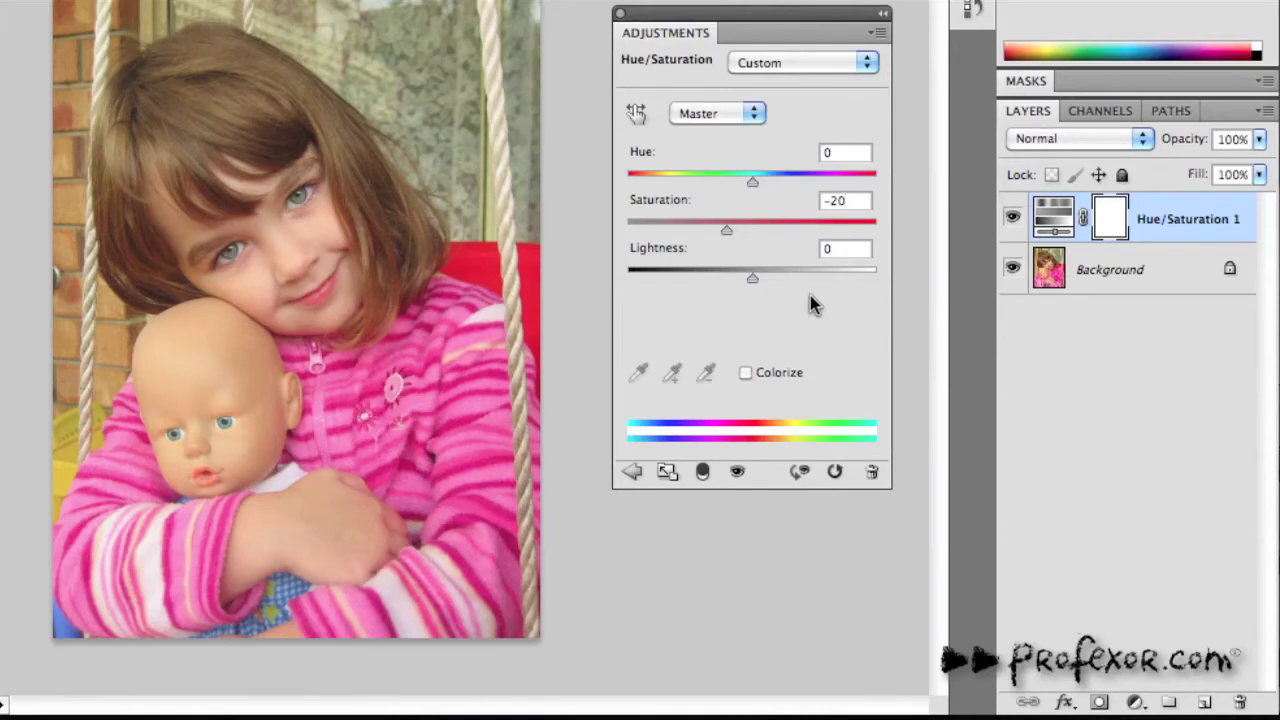
click(1012, 219)
click(1012, 219)
- Add a Levels adjustment layer and set its gray point by sampling the window area behind the girl
click(631, 474)
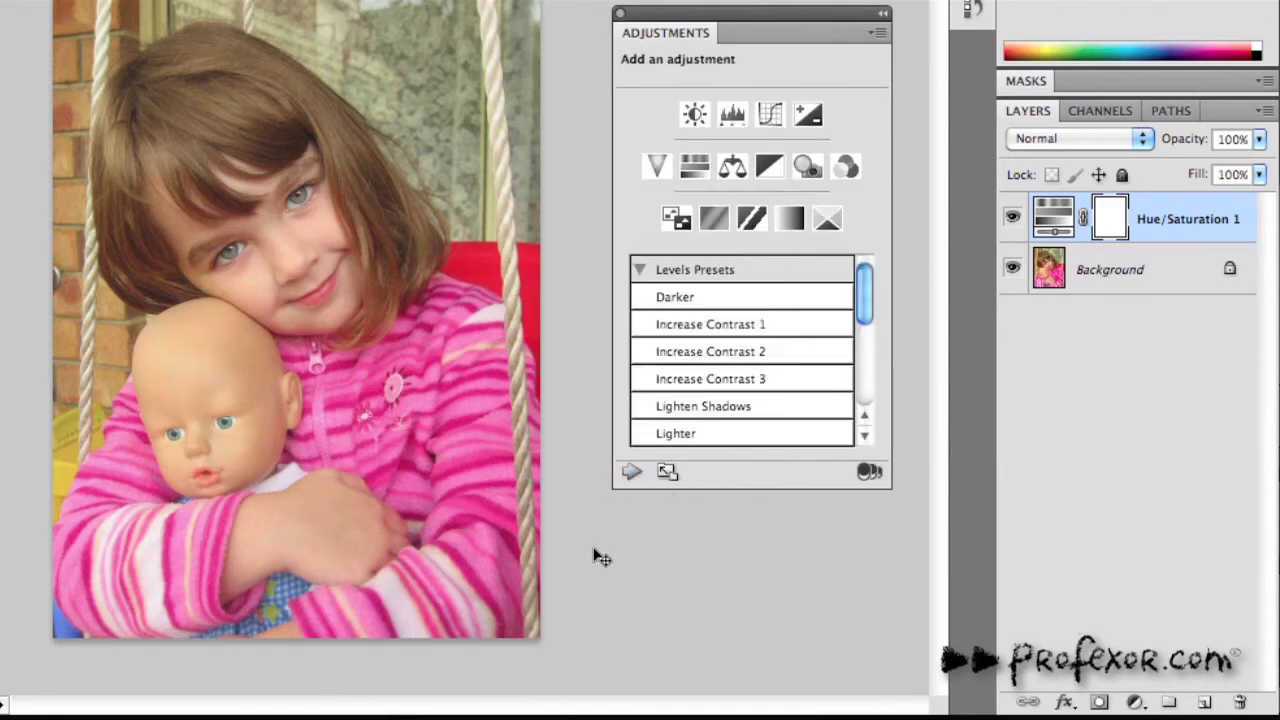
click(733, 116)
click(638, 185)
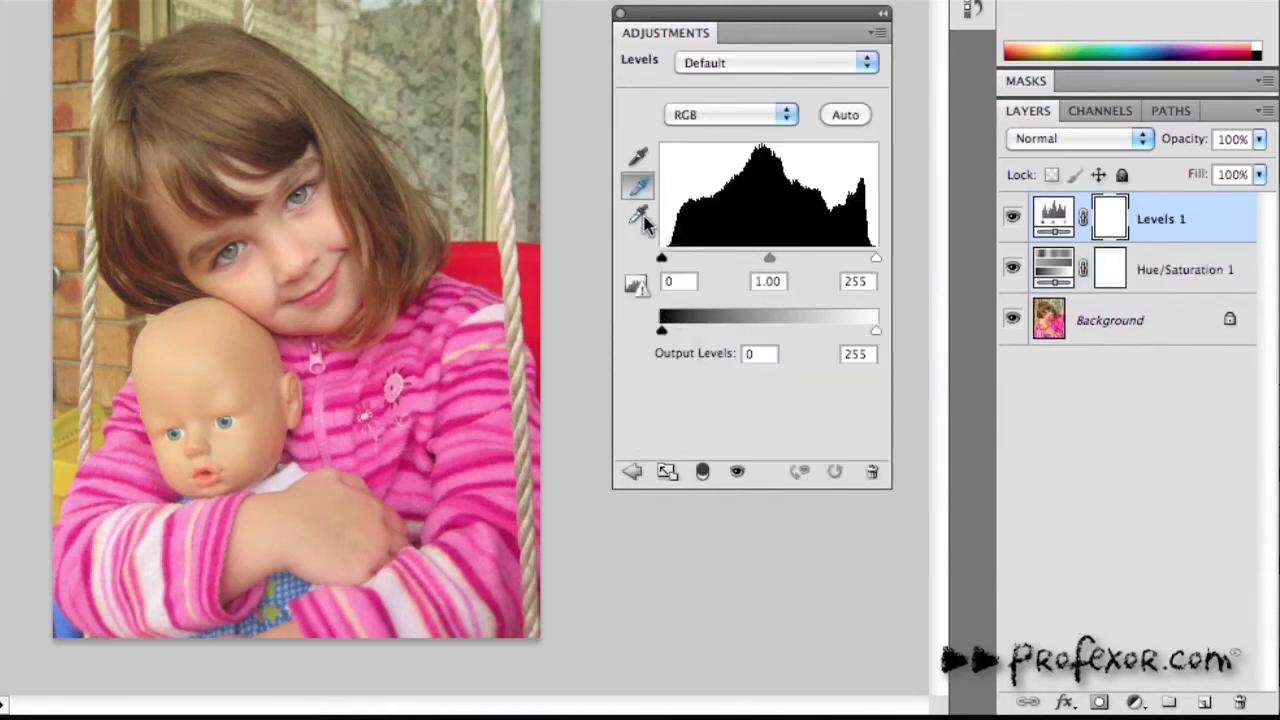
click(450, 66)
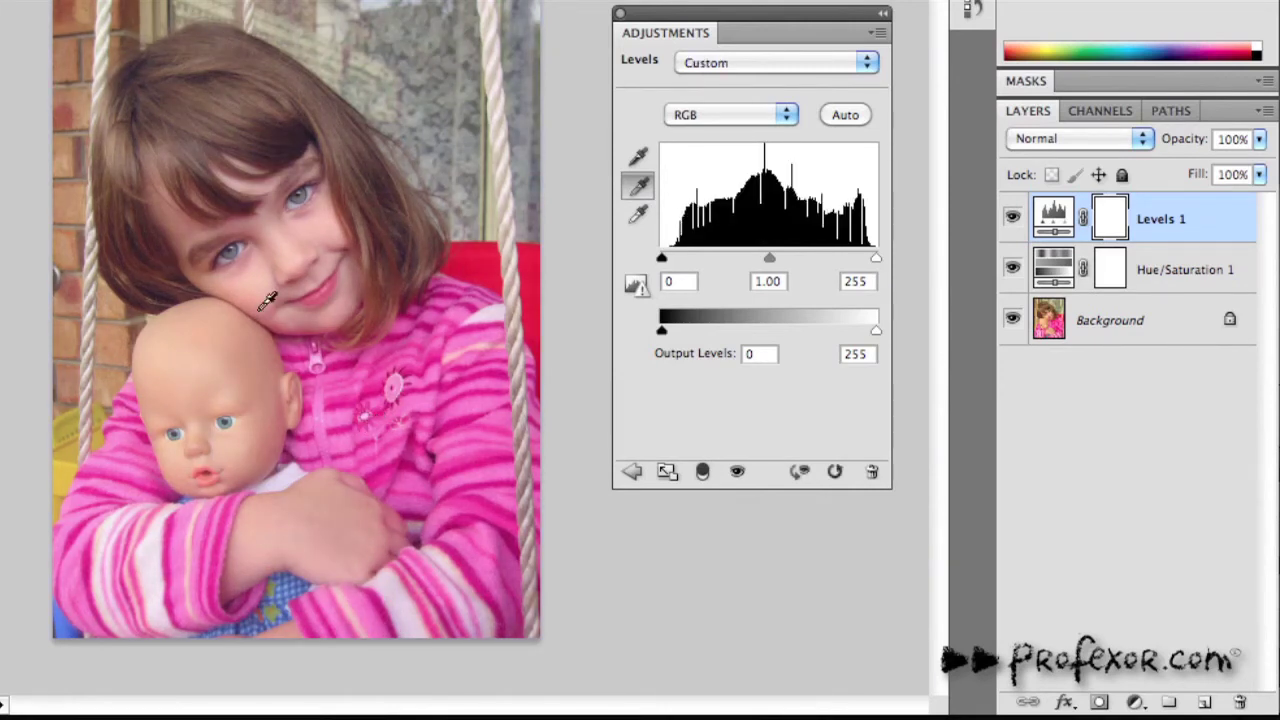
- Set the Levels layer's Green channel midtone to 0.92
click(733, 114)
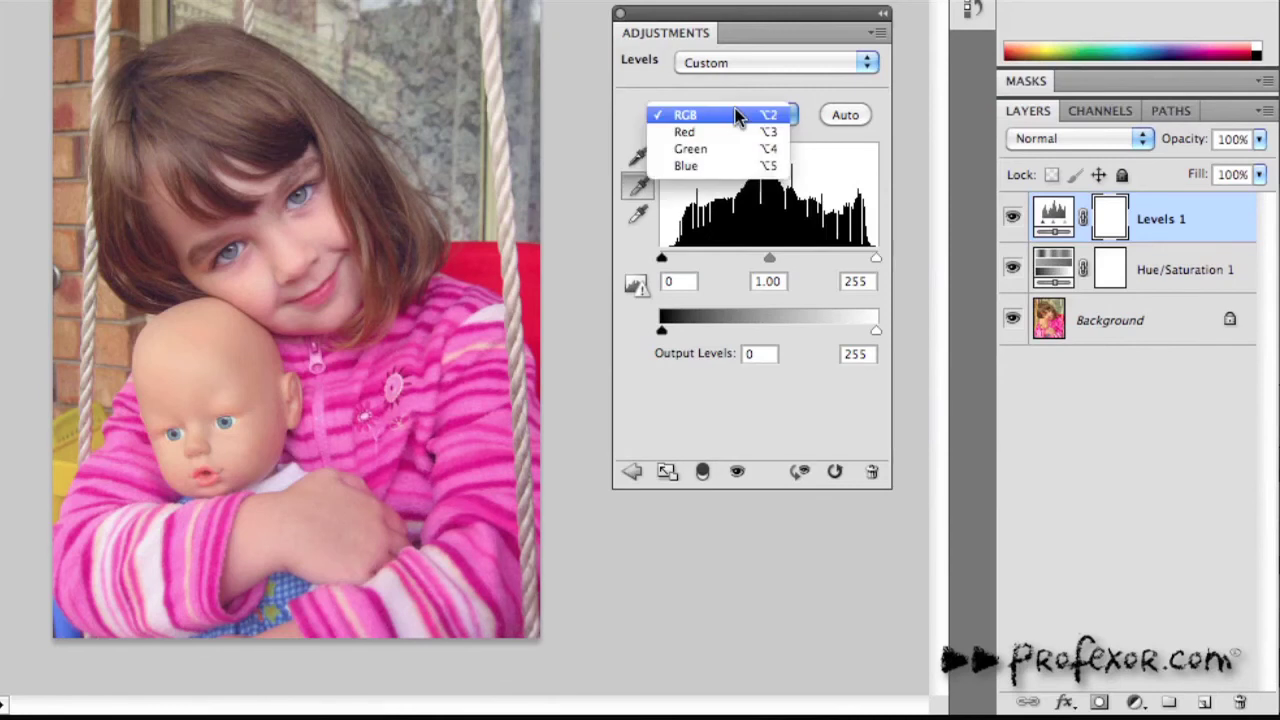
click(705, 149)
drag(769, 258, 779, 263)
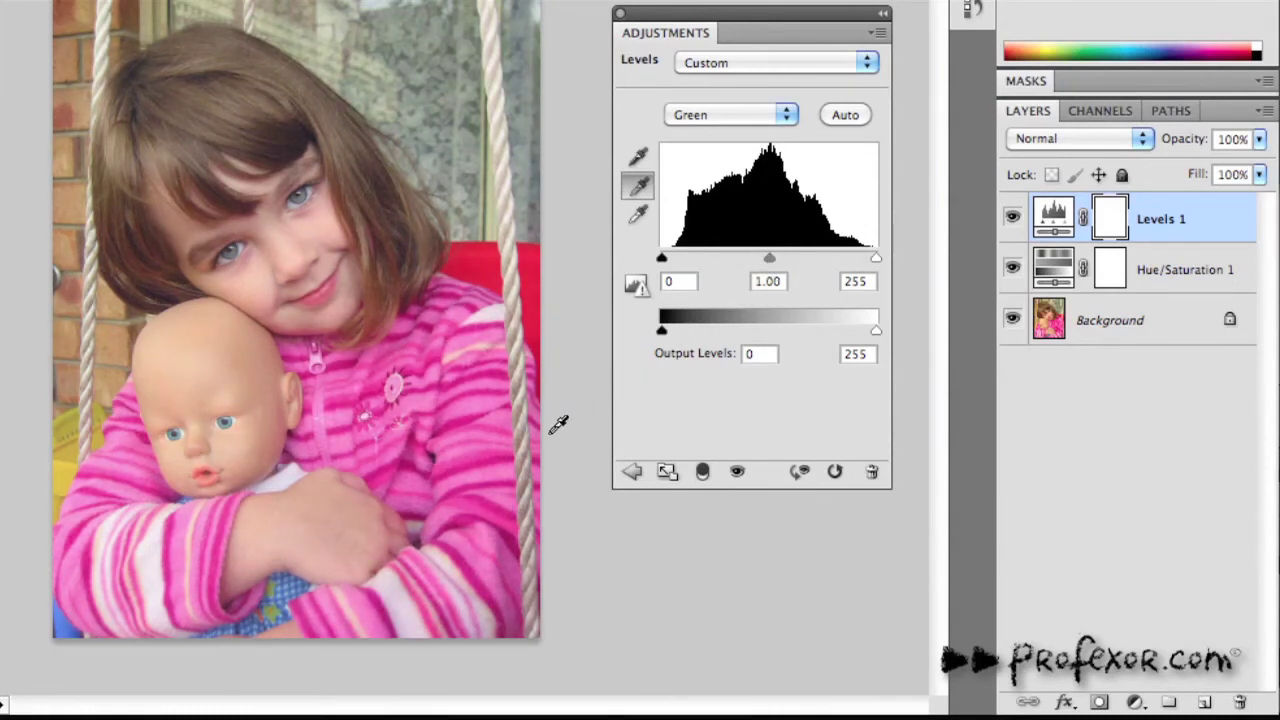
drag(771, 258, 774, 258)
- Compare the photo with the Levels and Hue/Saturation layers each switched off and on
click(1013, 220)
click(1013, 220)
click(1014, 270)
click(1014, 270)
click(1013, 220)
click(1013, 220)
- Dock the Adjustments panel back beside Masks and arrange the two open documents side by side as 2 Up
drag(662, 36, 1086, 85)
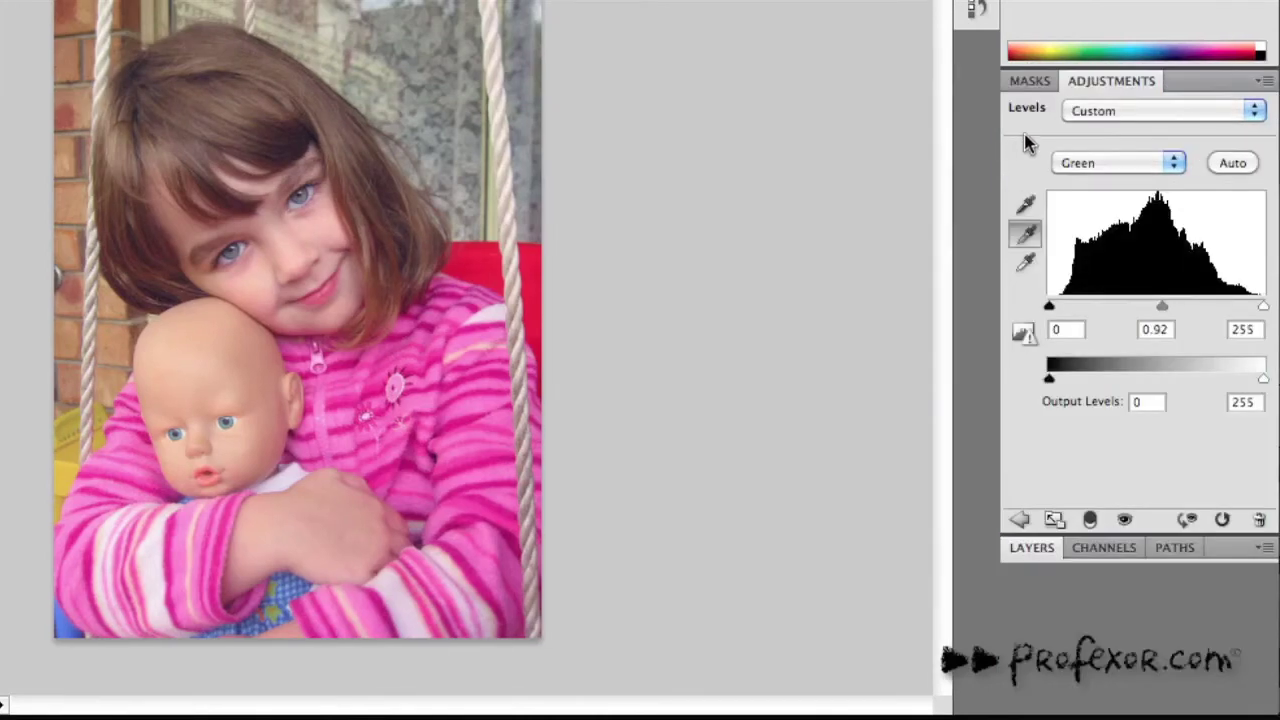
click(1033, 549)
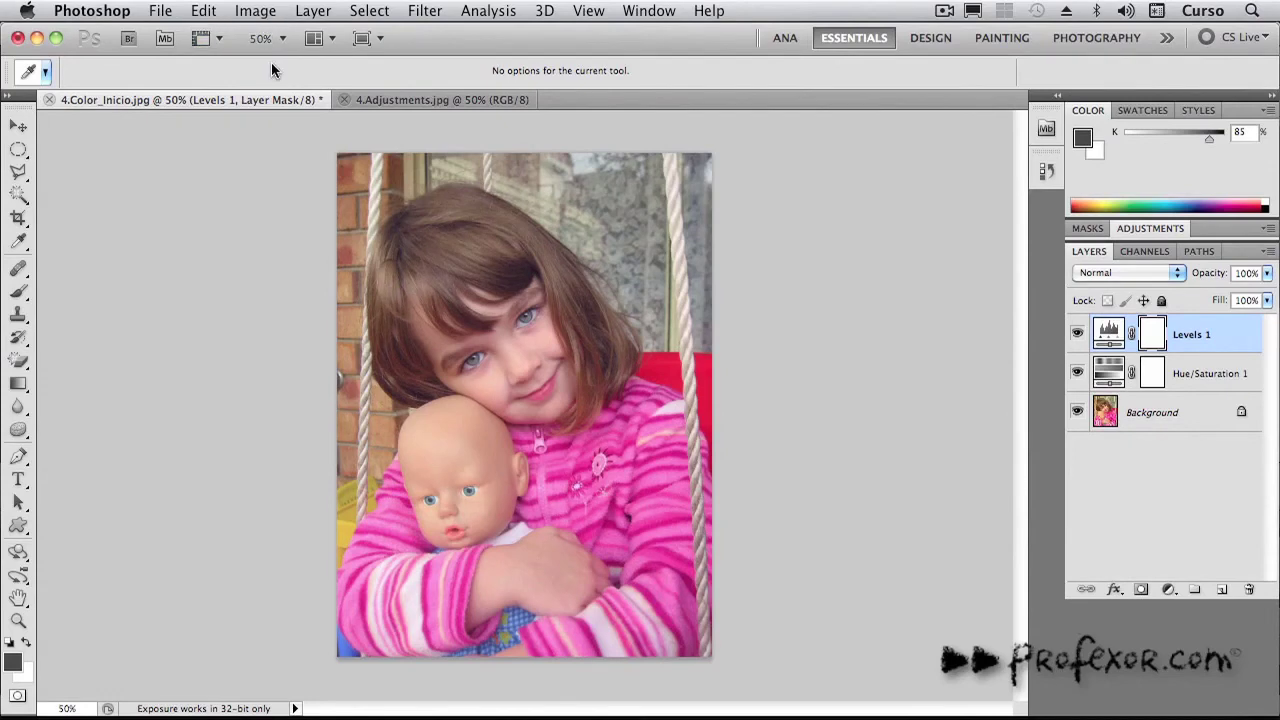
click(318, 38)
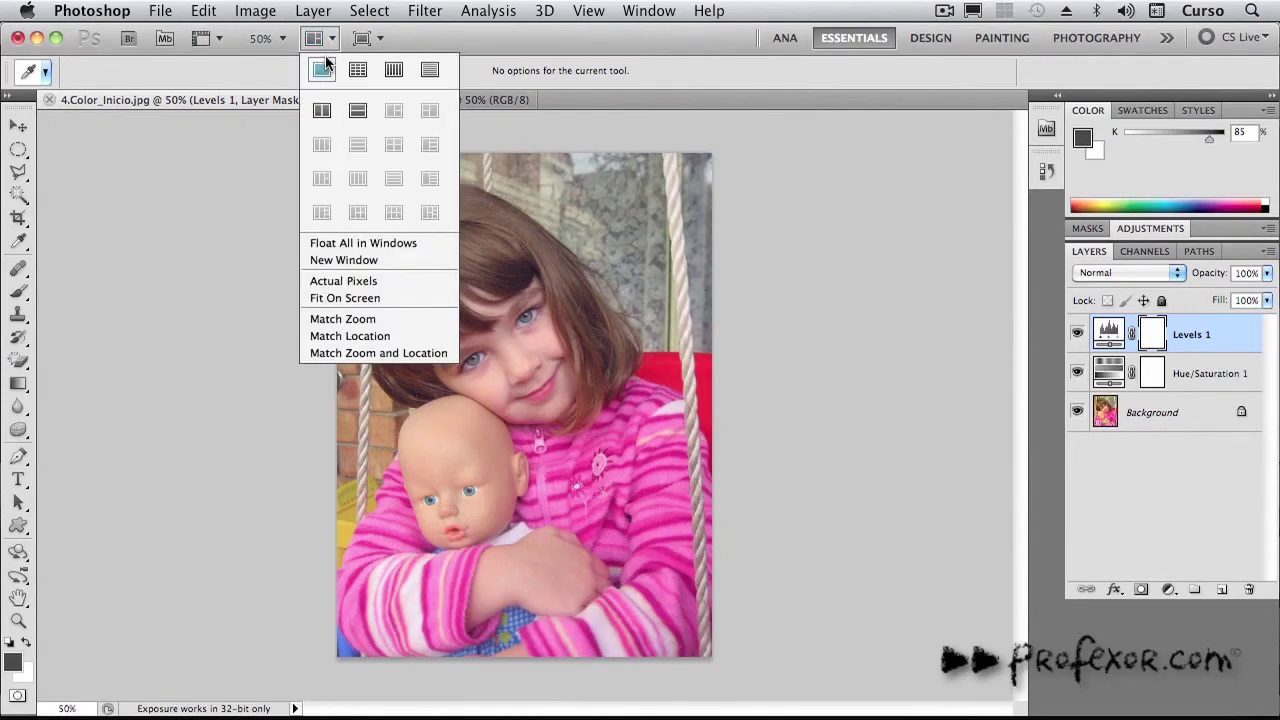
click(322, 111)
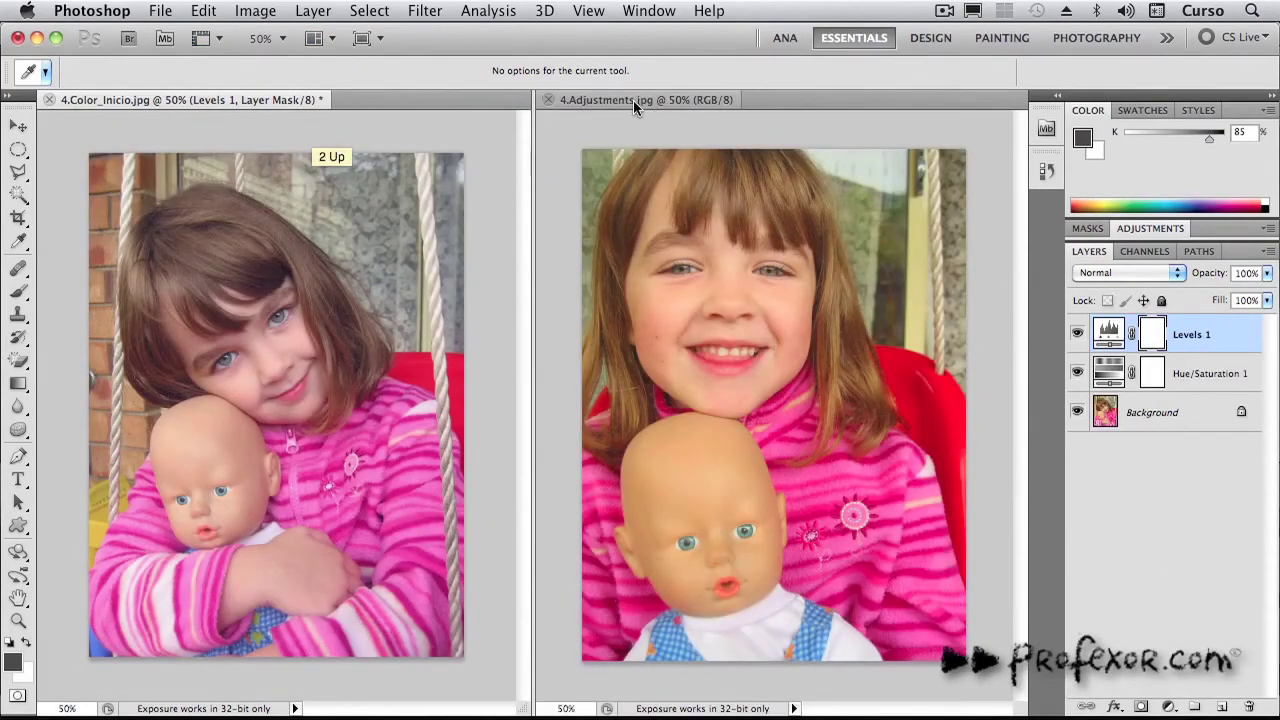
- With the Move tool, copy the Hue/Saturation layer from 4.Color_Inicio.jpg onto 4.Adjustments.jpg and compare its effect there
click(633, 100)
click(223, 100)
click(19, 125)
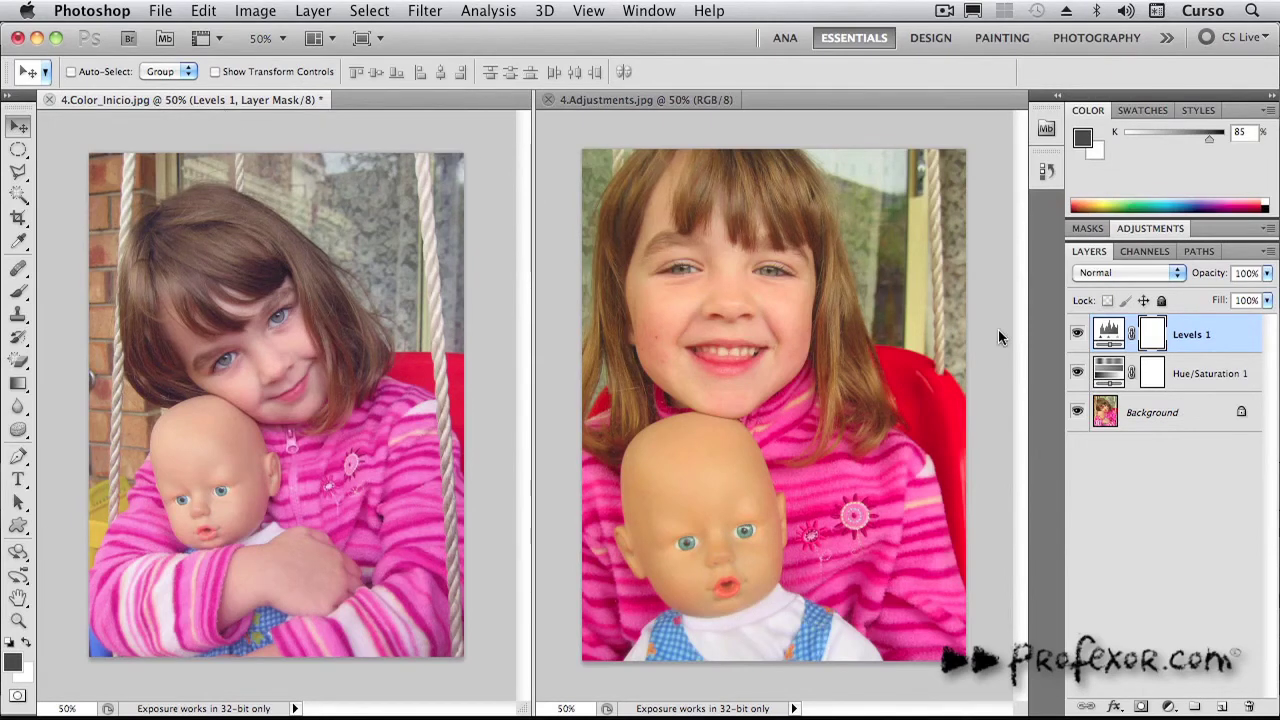
drag(1100, 385, 751, 431)
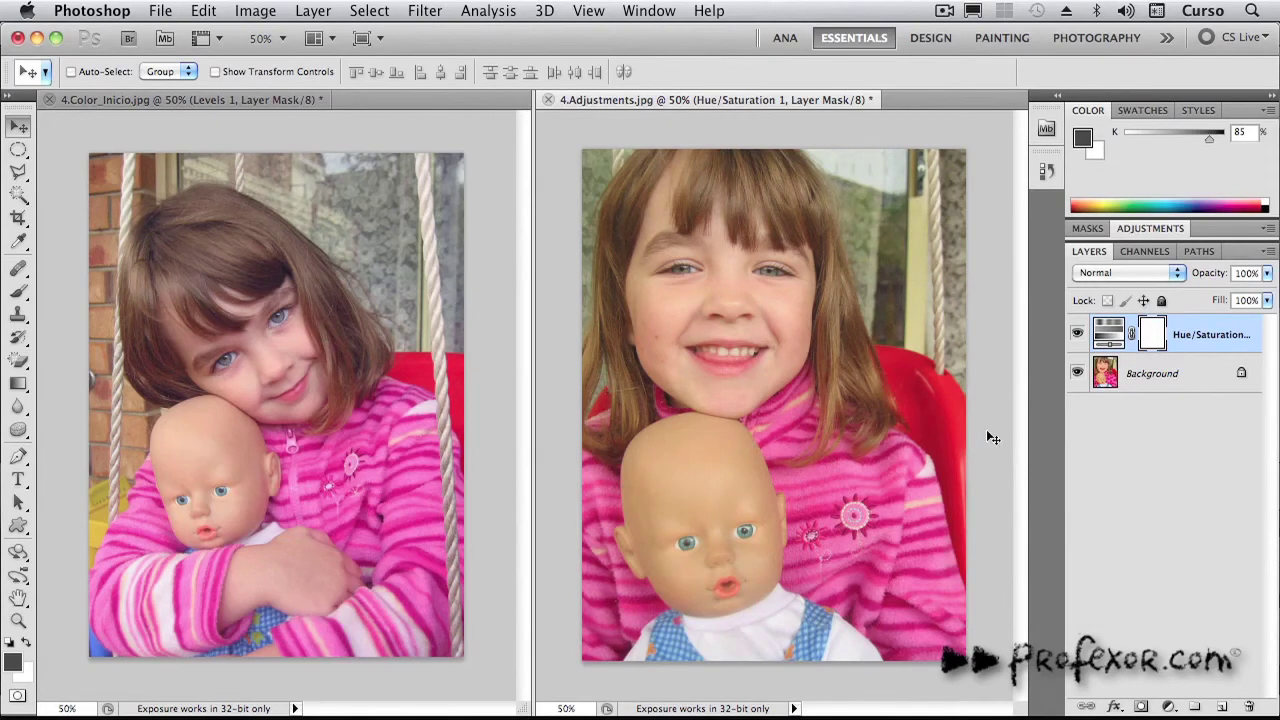
click(1078, 334)
click(1078, 334)
- Copy the Levels layer from 4.Color_Inicio.jpg onto 4.Adjustments.jpg and check the image with Hue/Saturation off and on
drag(492, 267, 491, 323)
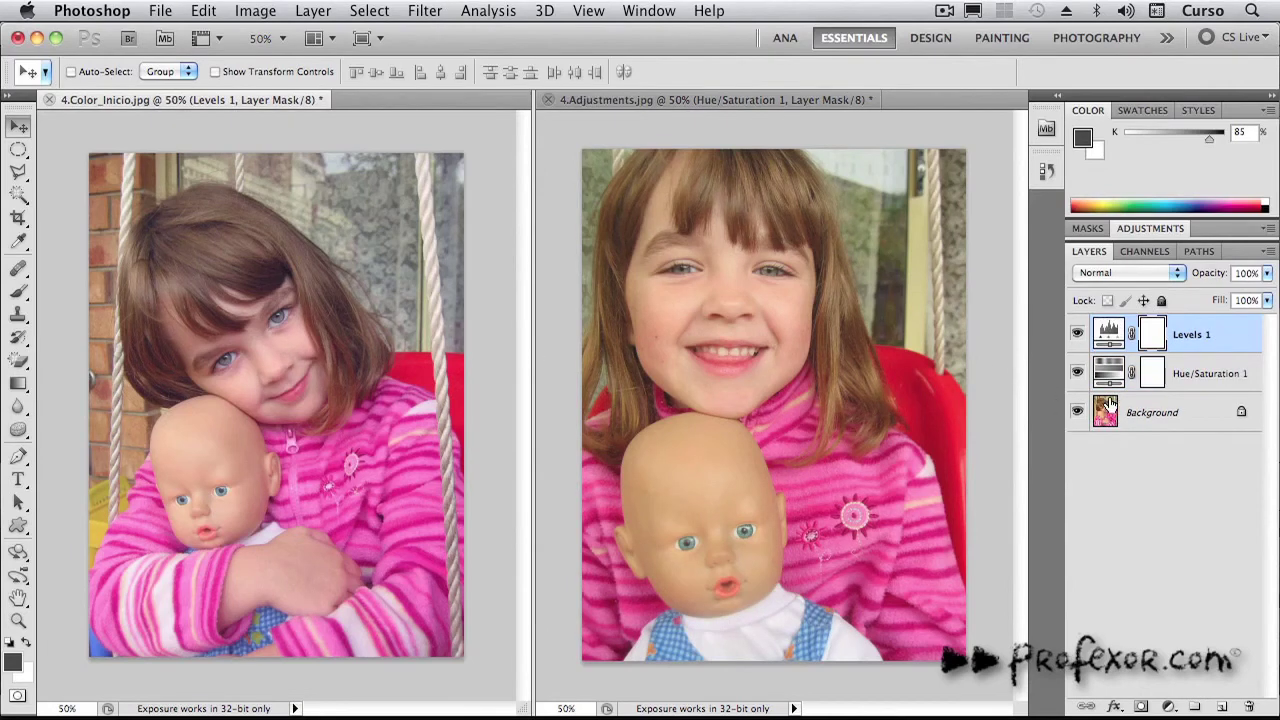
drag(1108, 340, 817, 380)
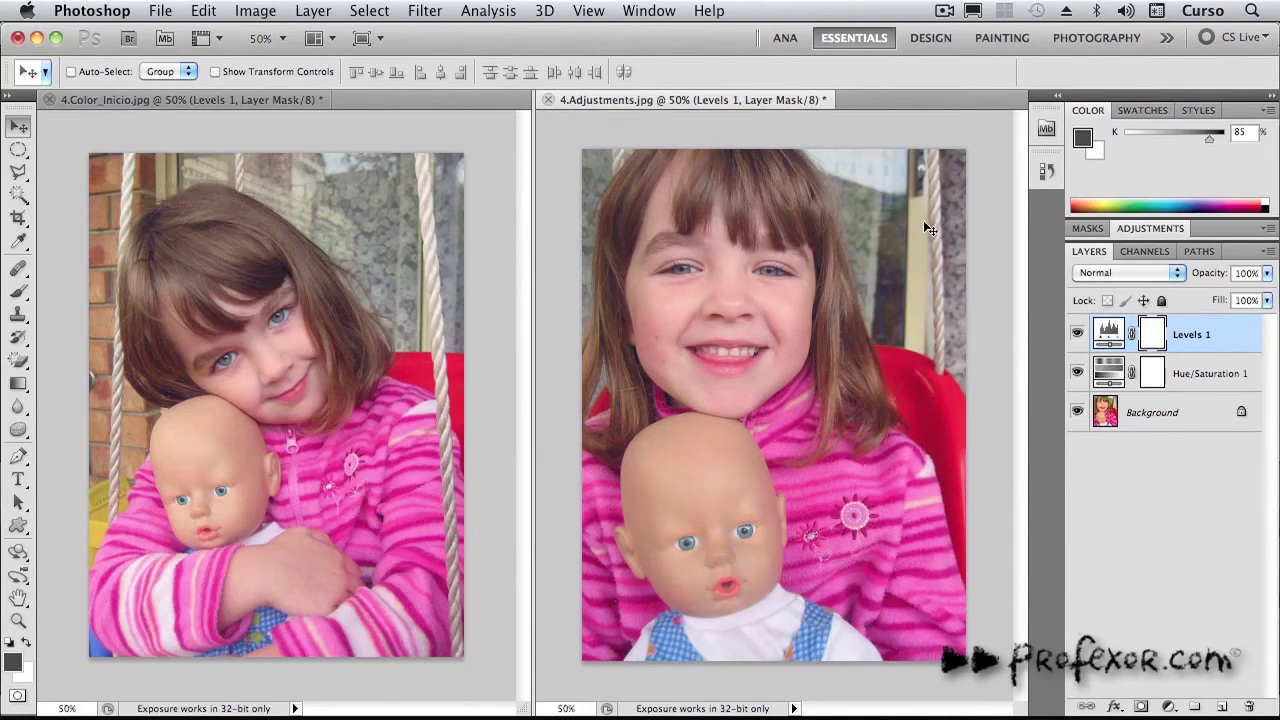
click(1079, 374)
click(1079, 374)
- Set the Saturation of the Hue/Saturation layer in 4.Adjustments.jpg to -15
click(1112, 340)
key(super+backslash)
double_click(1112, 377)
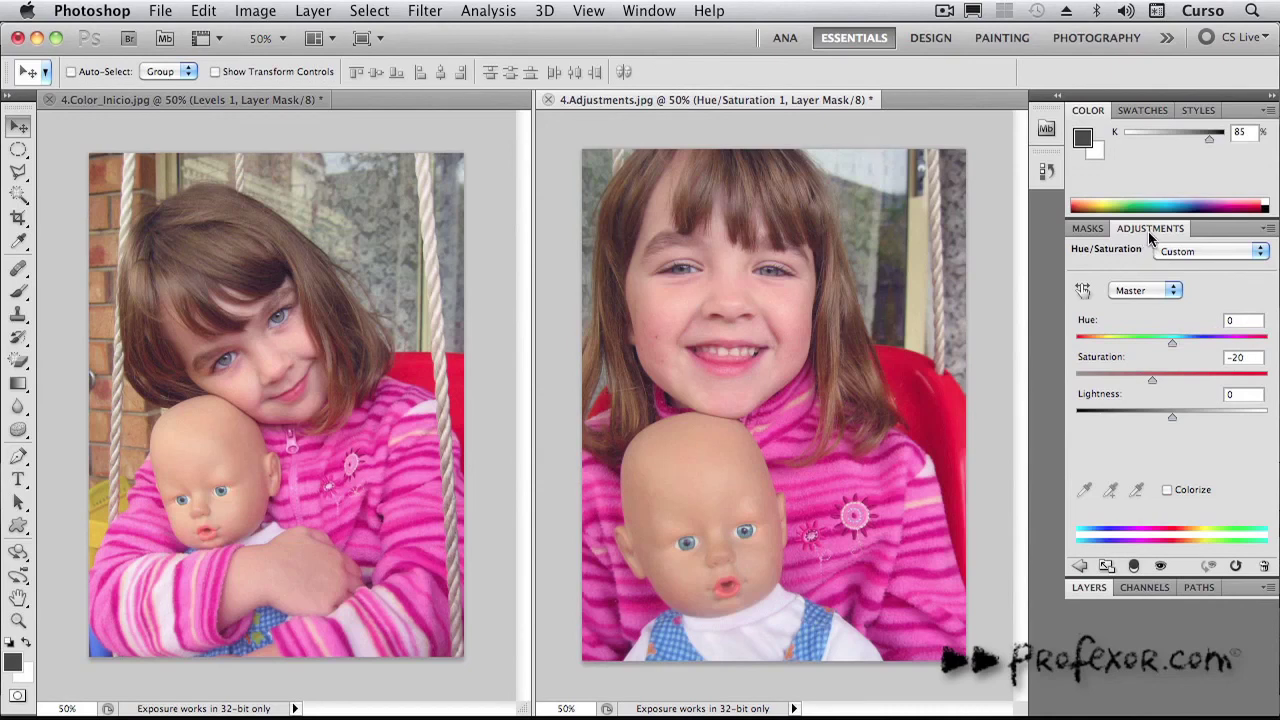
double_click(1237, 358)
text(-15)
- Move the Levels layer below the Hue/Saturation layer in 4.Adjustments.jpg and select the Hue/Saturation layer
click(1091, 588)
drag(1110, 342, 1108, 373)
double_click(1108, 334)
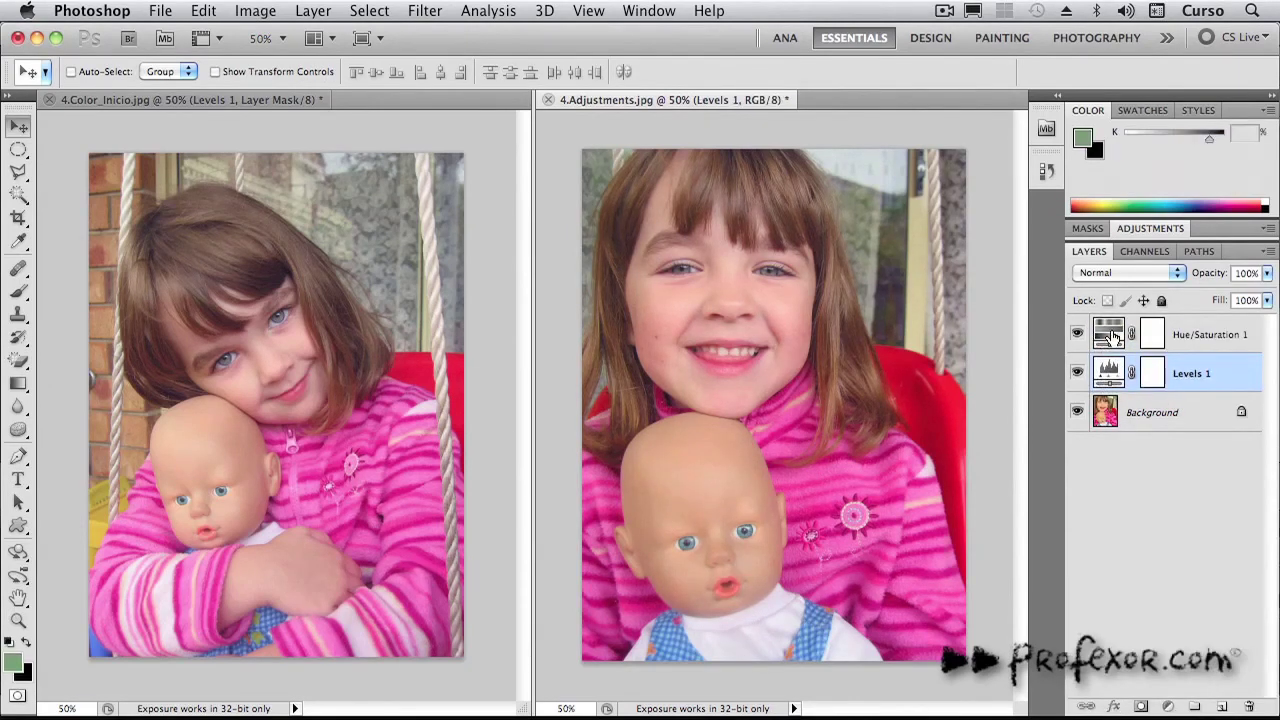
click(1089, 587)
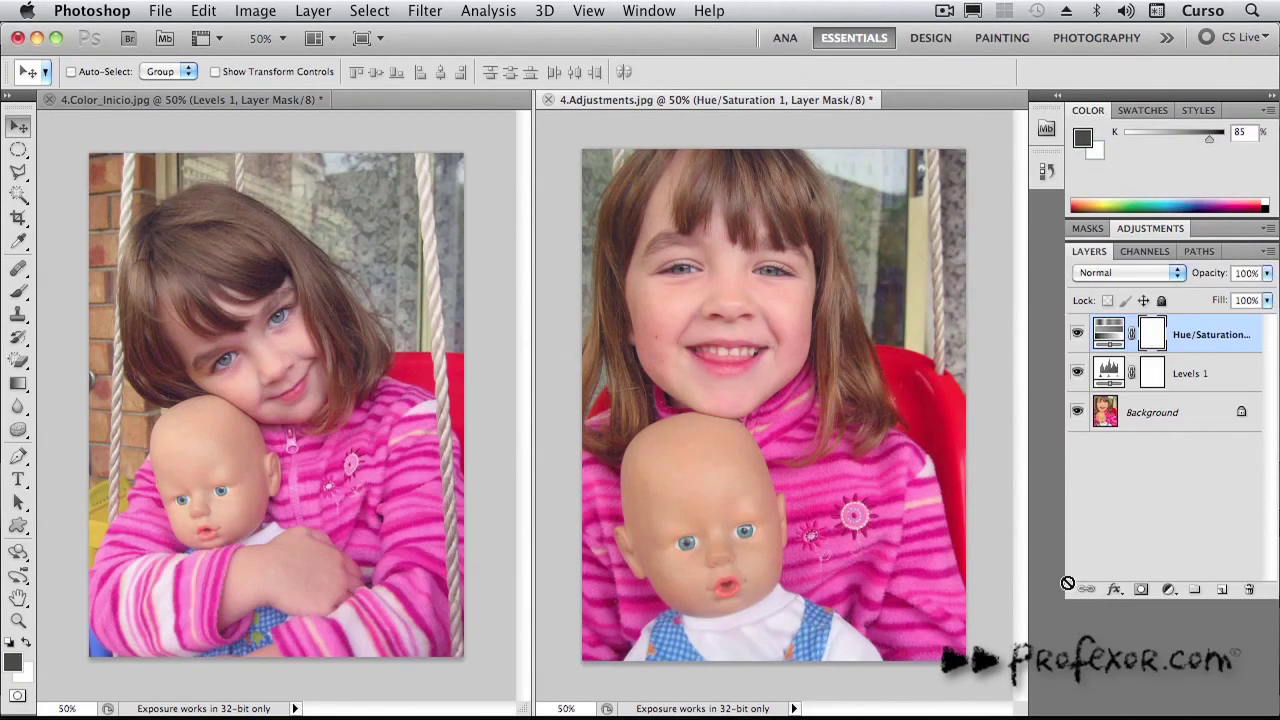